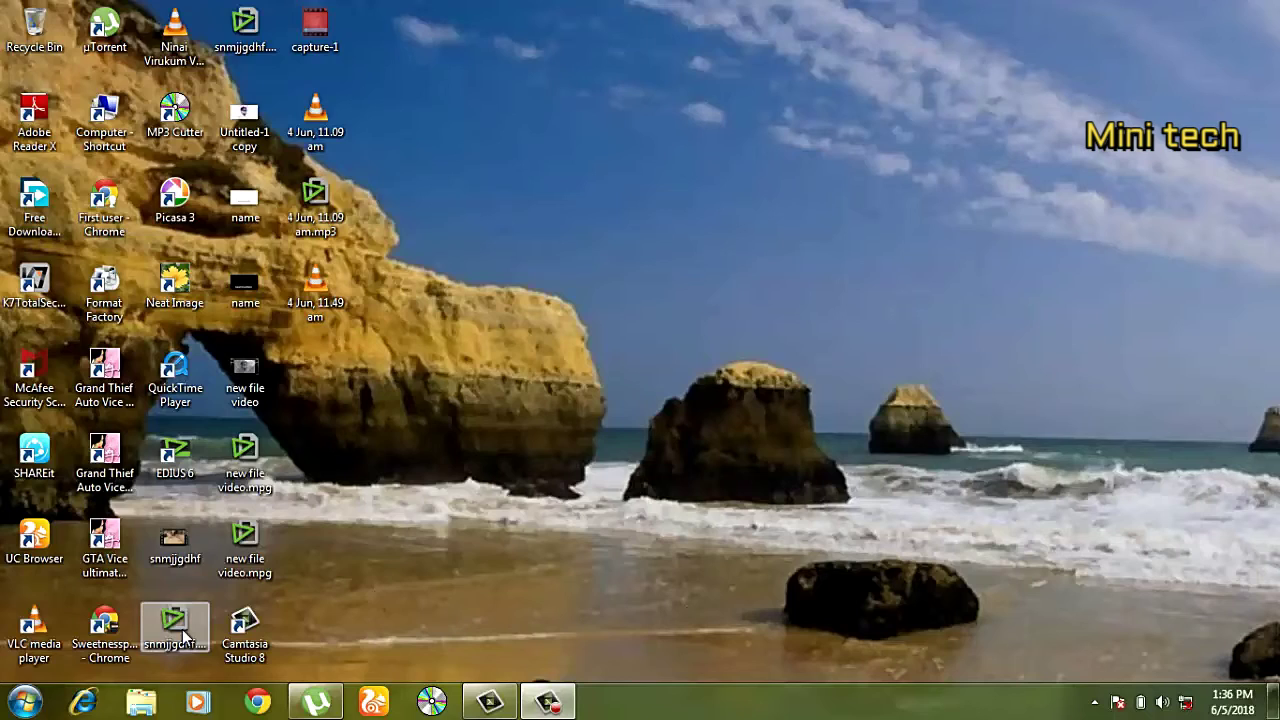
Open the Windows Start menu to list the installed programs, including Adobe Photoshop 7.0.
left_click(23, 702)
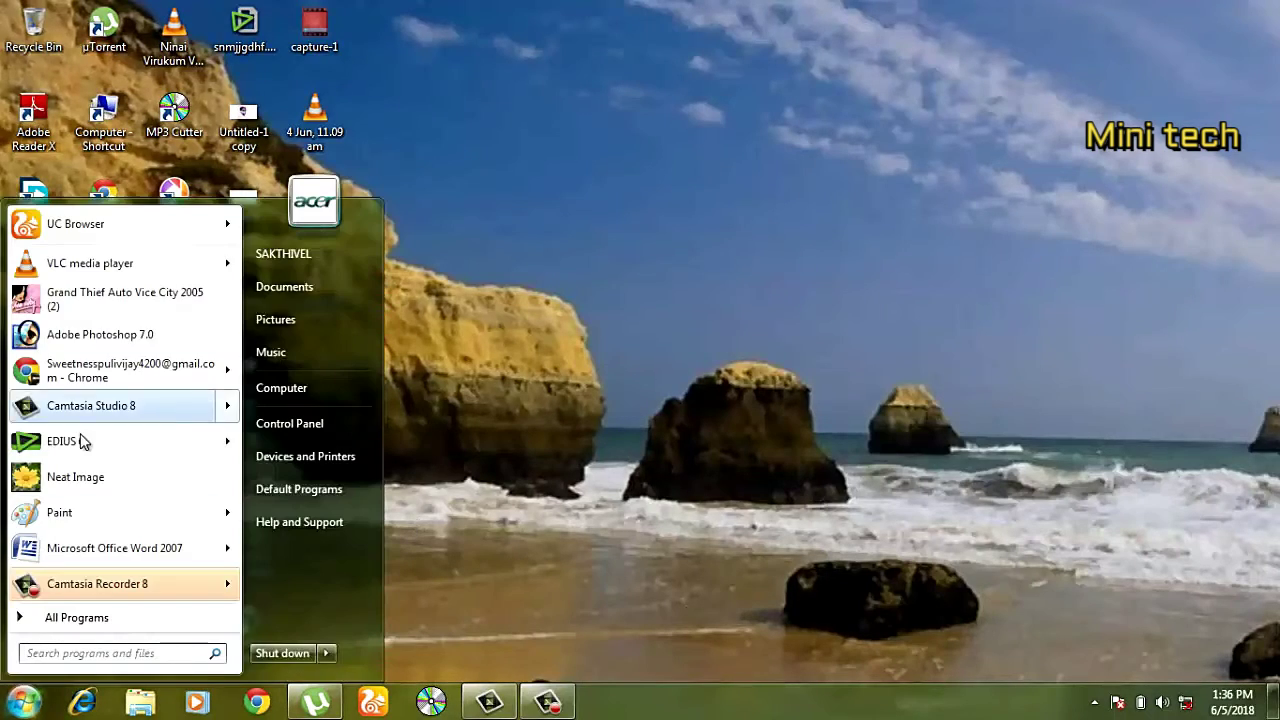
Launch Adobe Photoshop 7.0 and show its File menu commands.
left_click(82, 343)
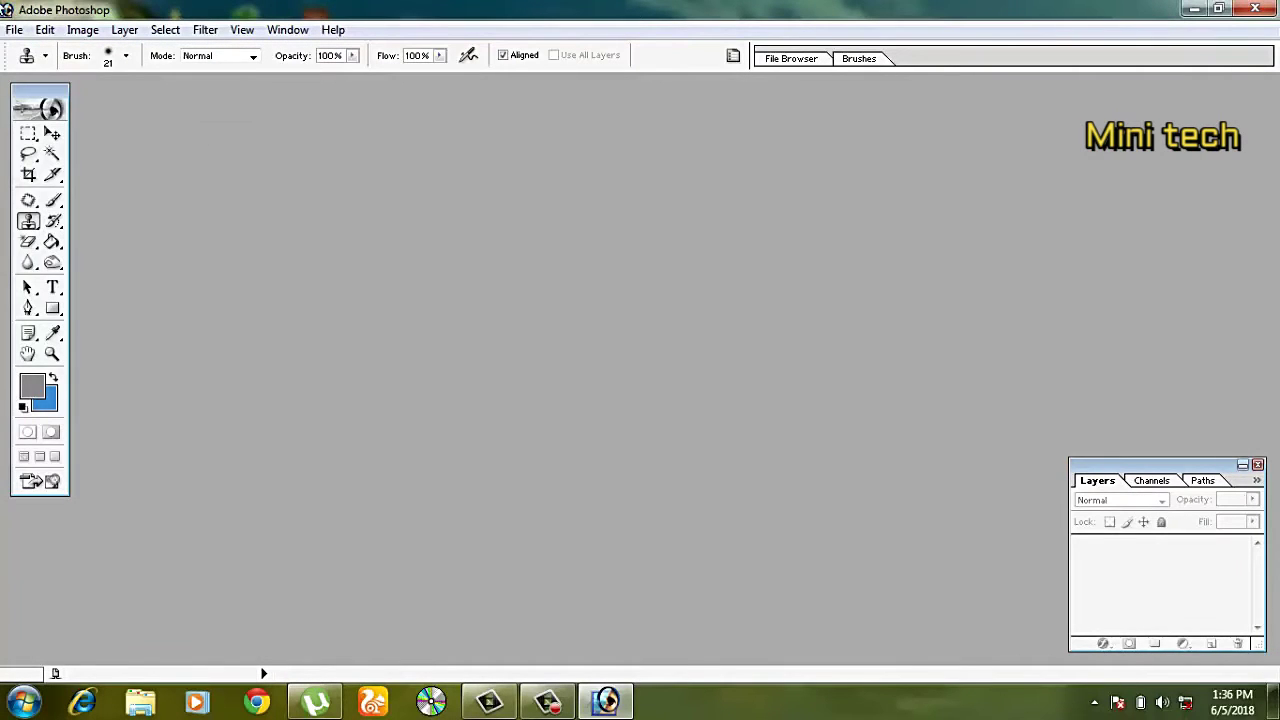
left_click(45, 30)
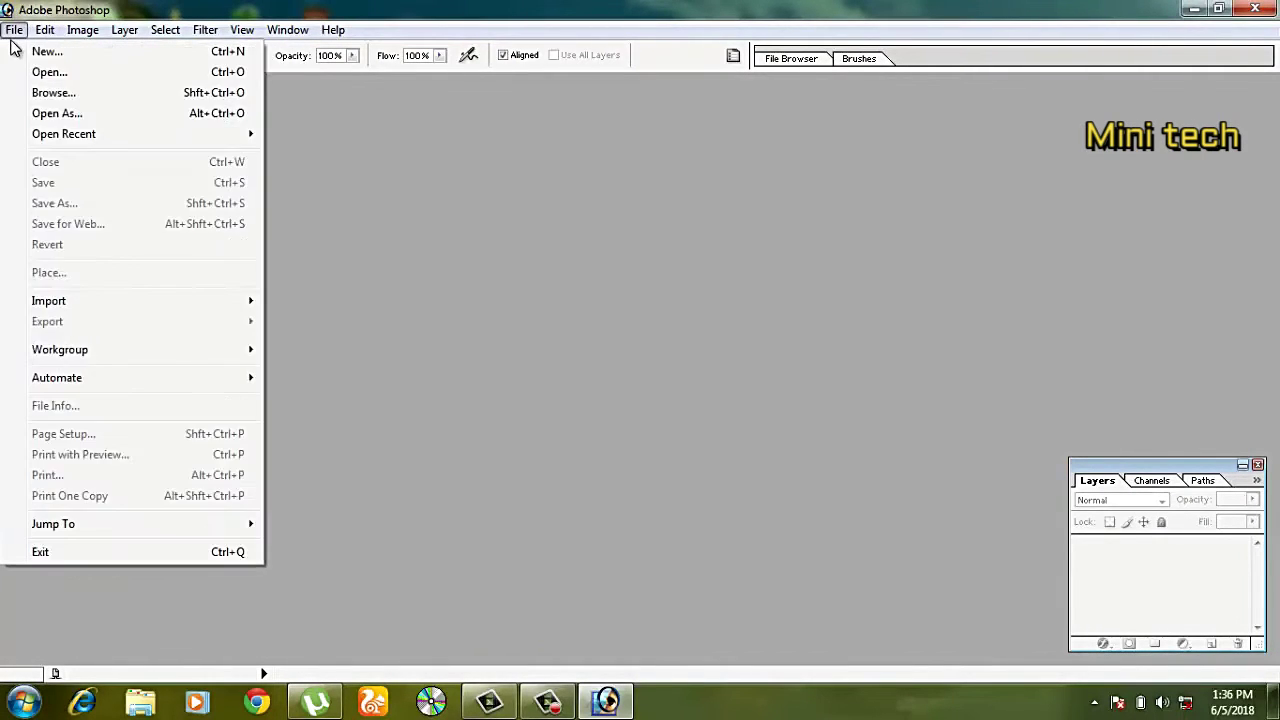
Bring up the Open dialog and look inside the Friends folder under Herons.
left_click(48, 72)
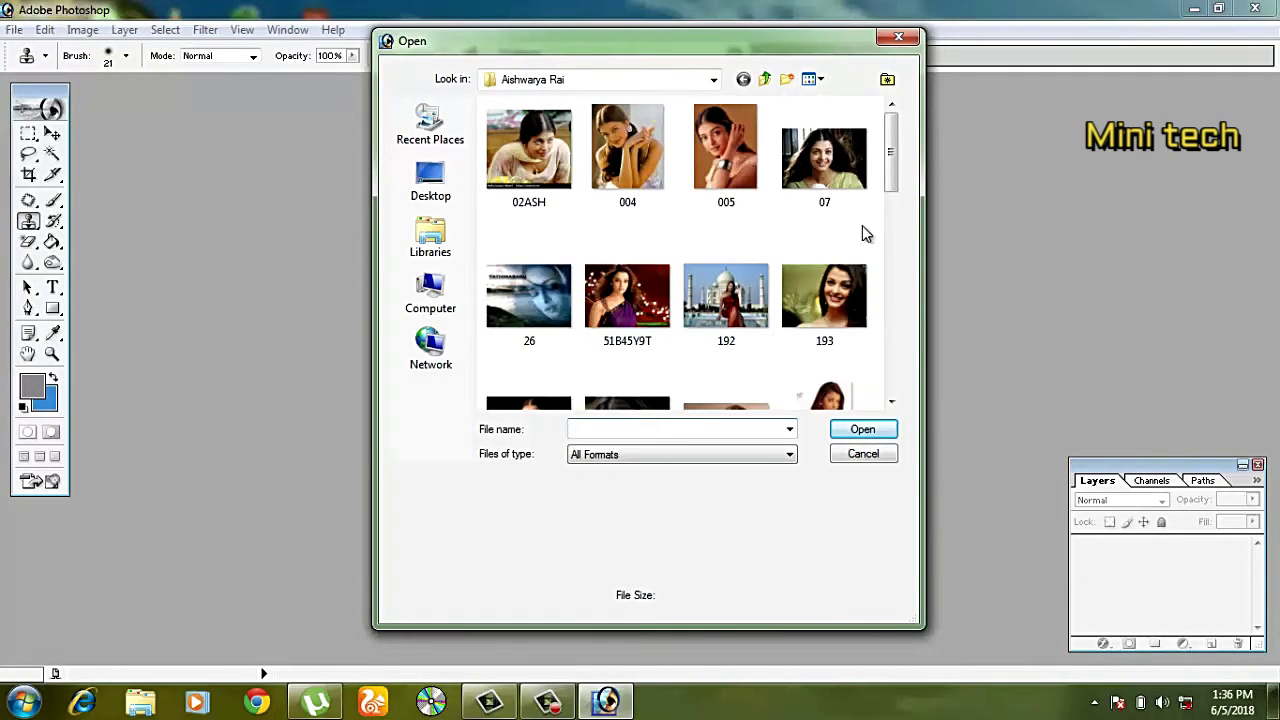
left_click_drag(895, 172, 898, 372)
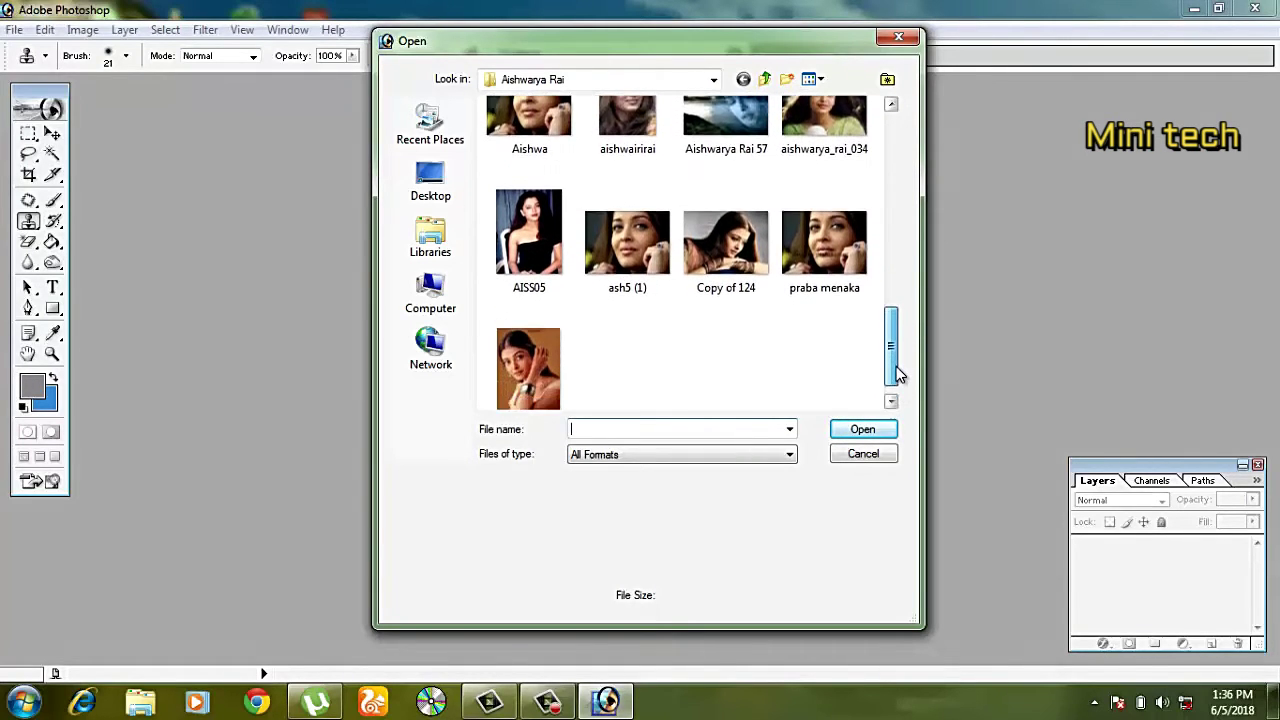
left_click_drag(897, 372, 894, 283)
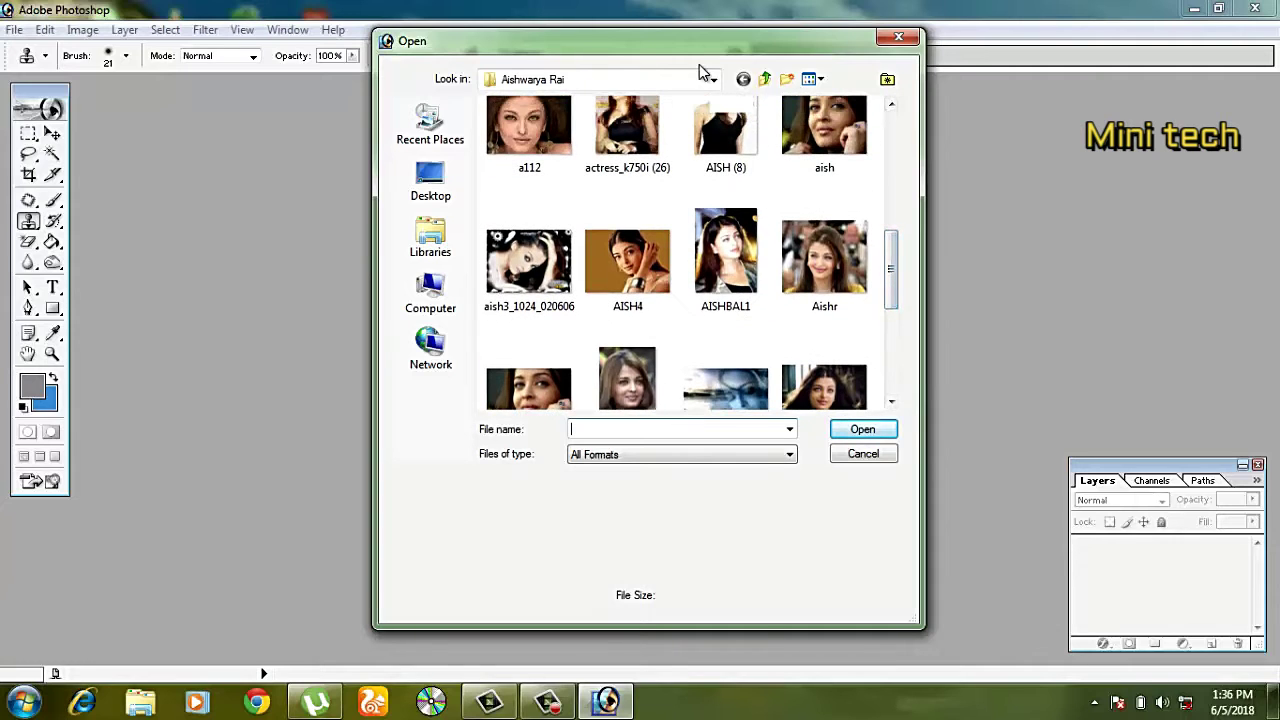
left_click(766, 79)
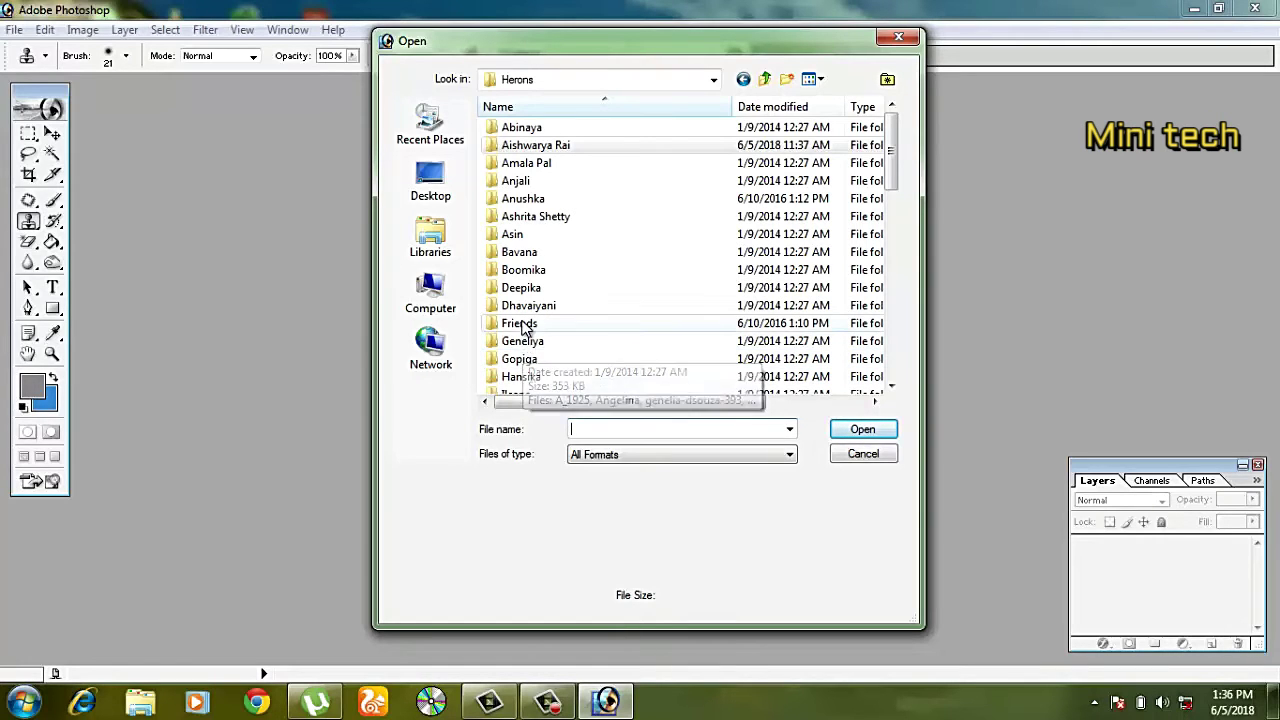
double_click(522, 325)
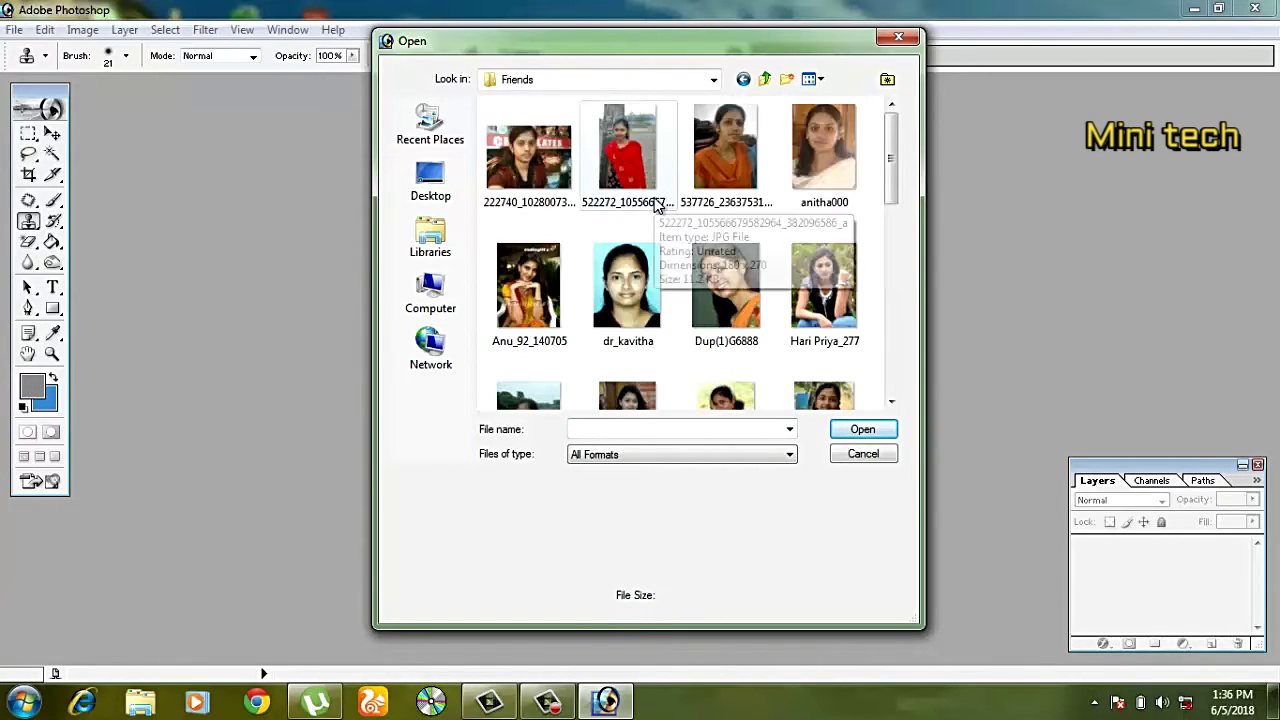
mouse_move(894, 160)
left_mouse_down()
mouse_move(898, 236)
mouse_move(895, 215)
left_mouse_up()
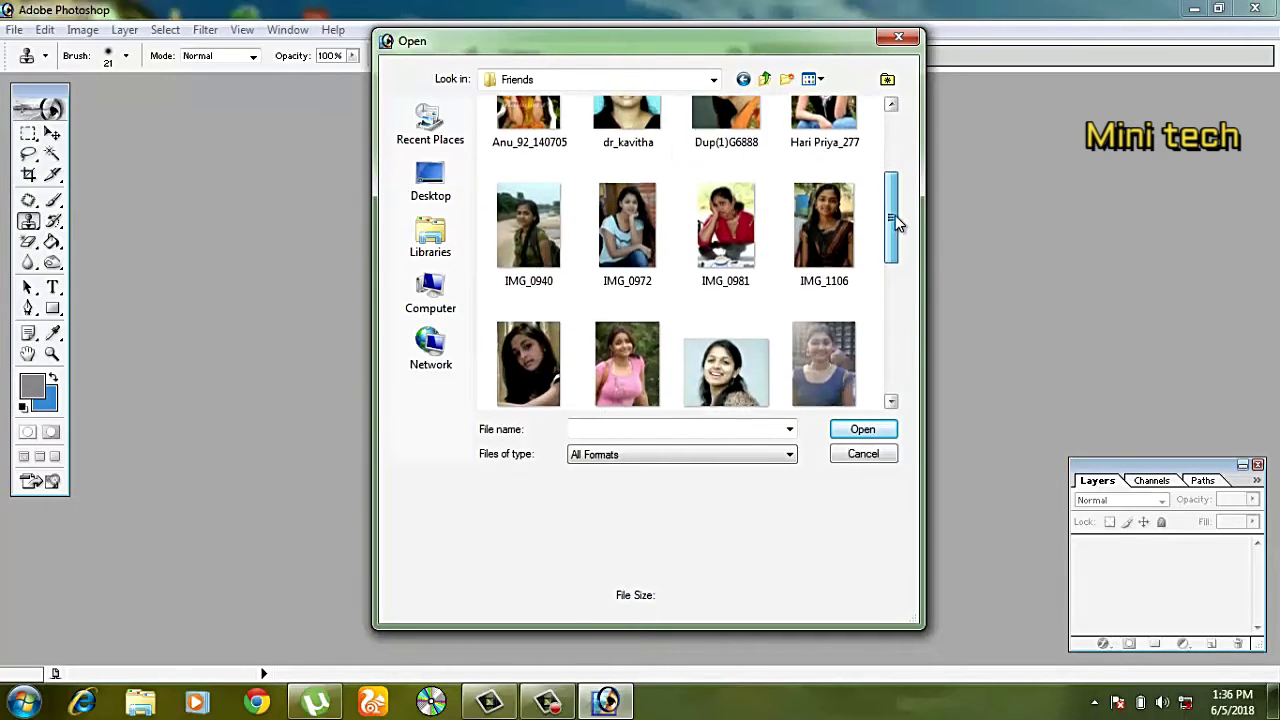
Climb back up past Herons and Photos to the folder listing Criket image and WhatsApp Images.
left_click(766, 79)
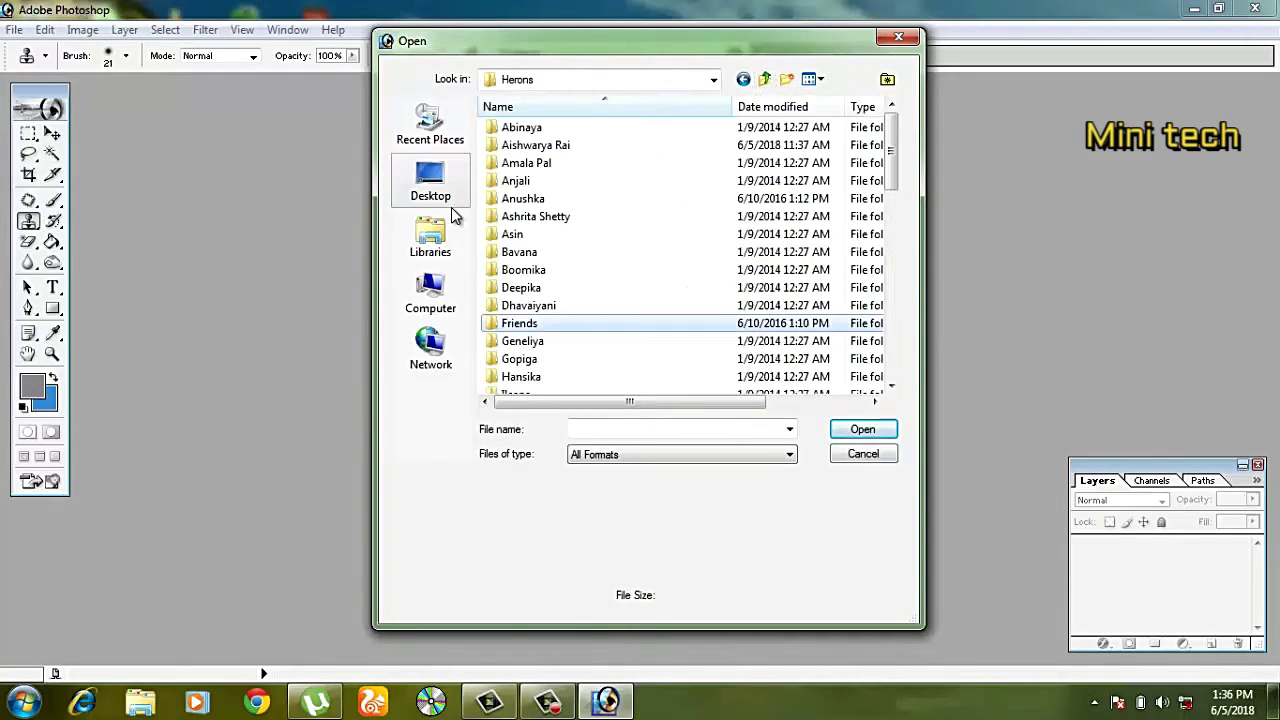
left_click(763, 82)
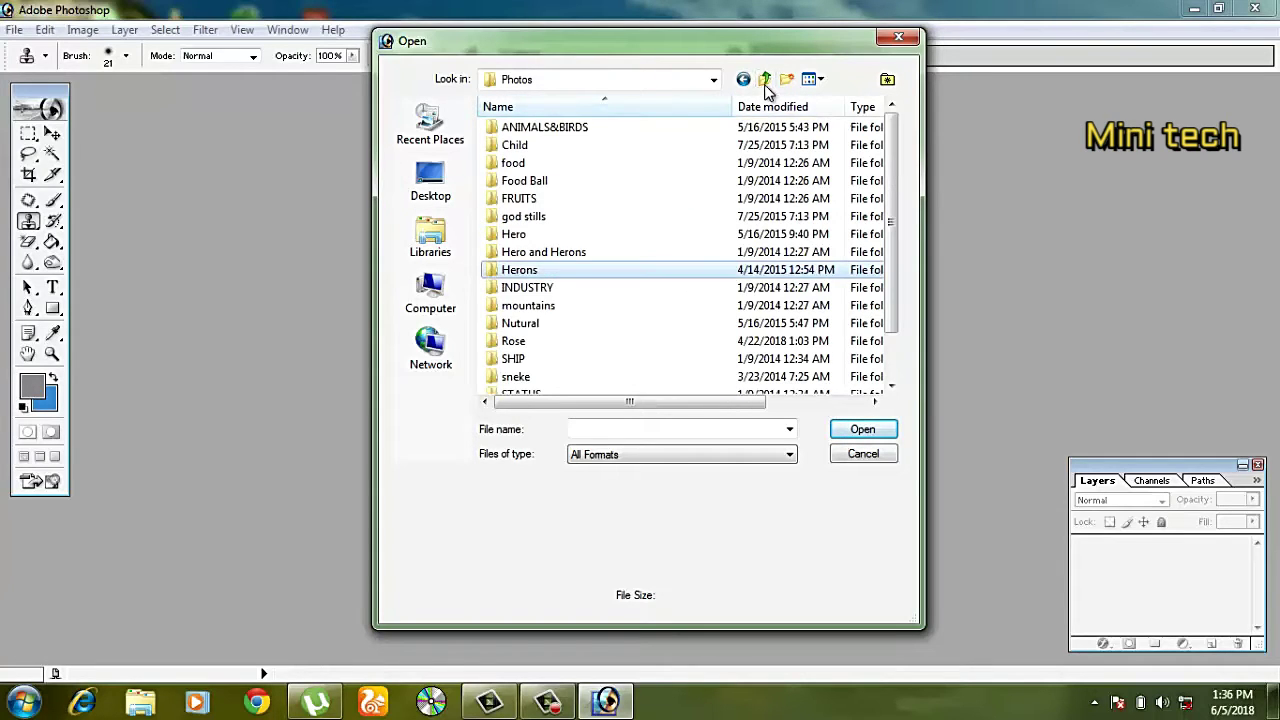
left_click(766, 82)
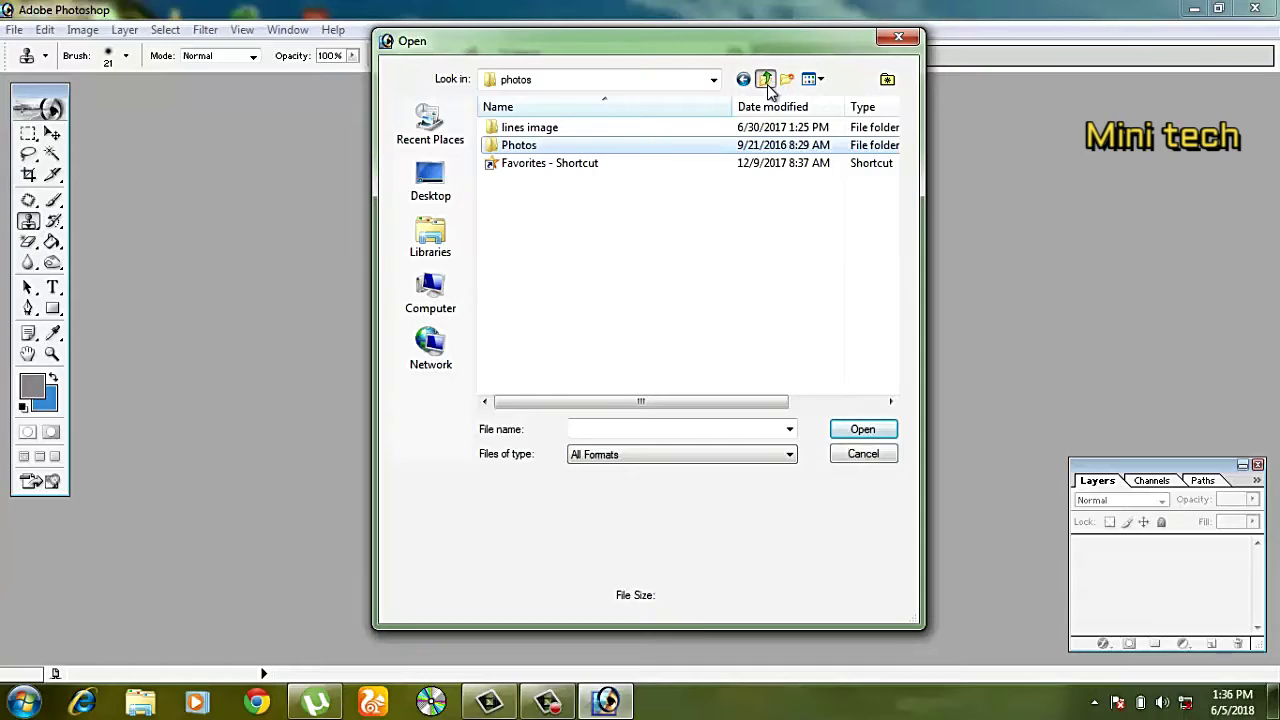
left_click(767, 84)
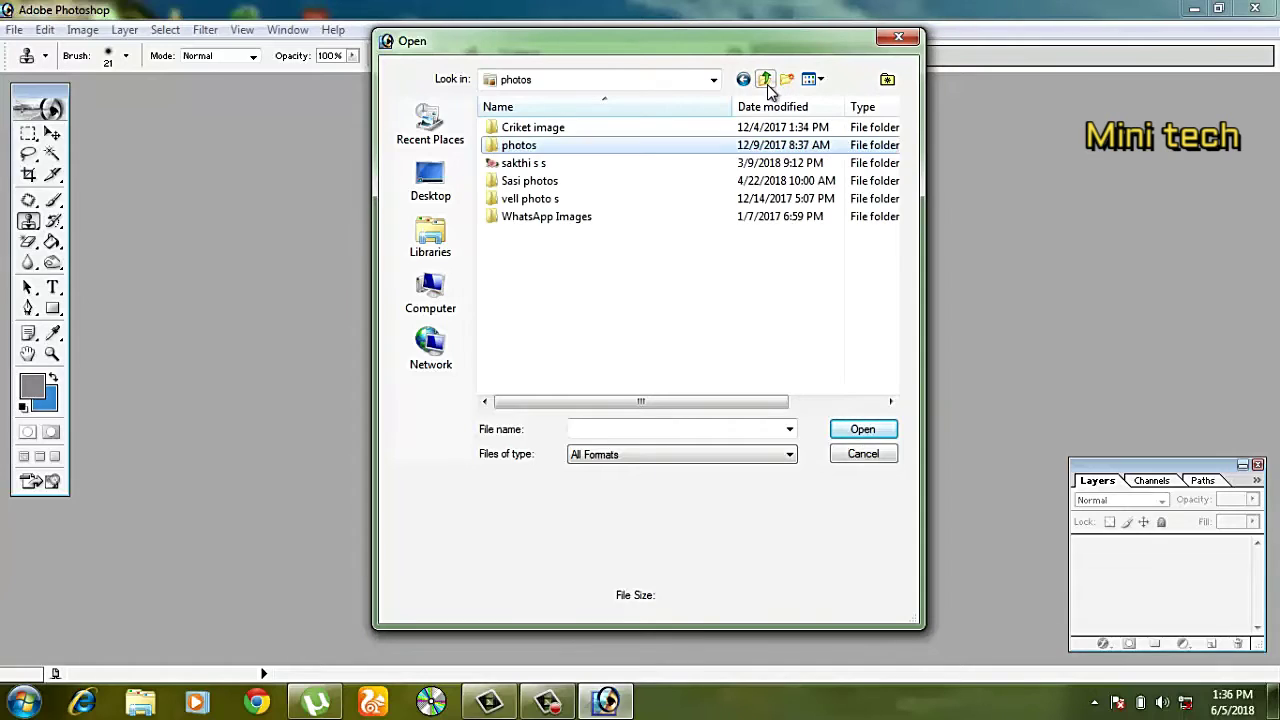
Browse into College > 100MEDIA and select IMAG0339, the photo of the man.
double_click(575, 164)
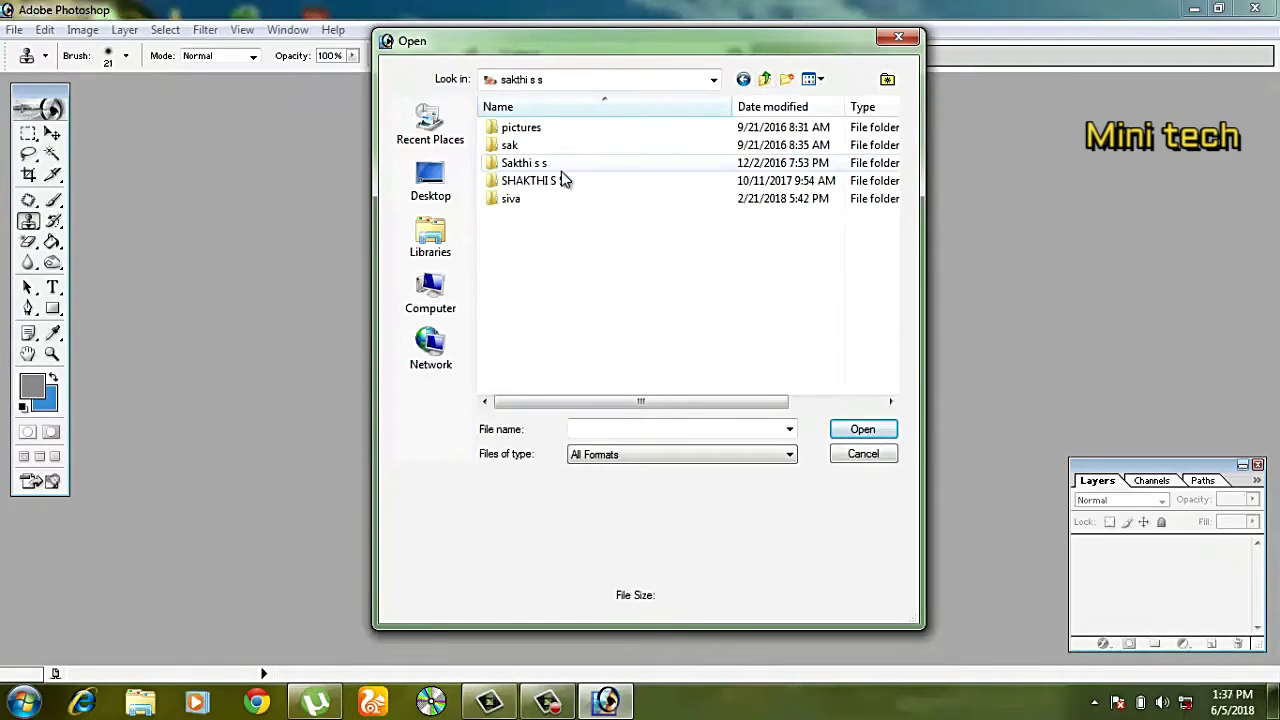
double_click(560, 168)
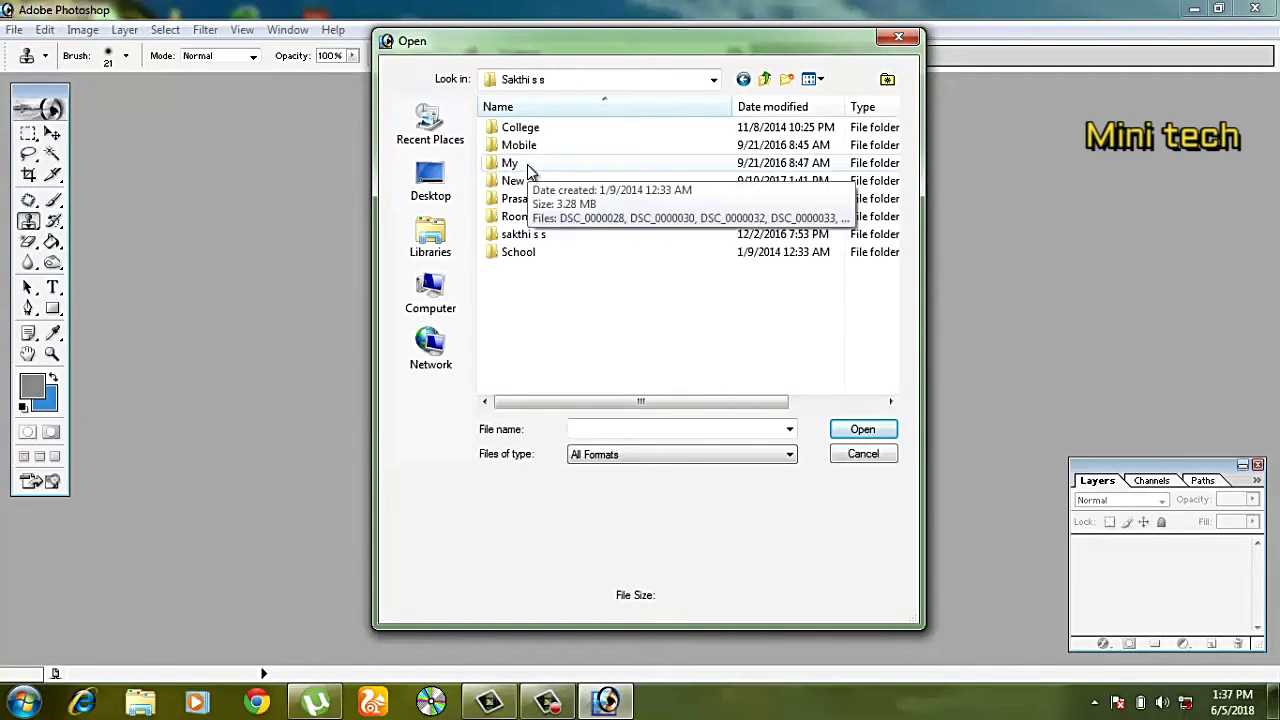
double_click(537, 128)
double_click(537, 130)
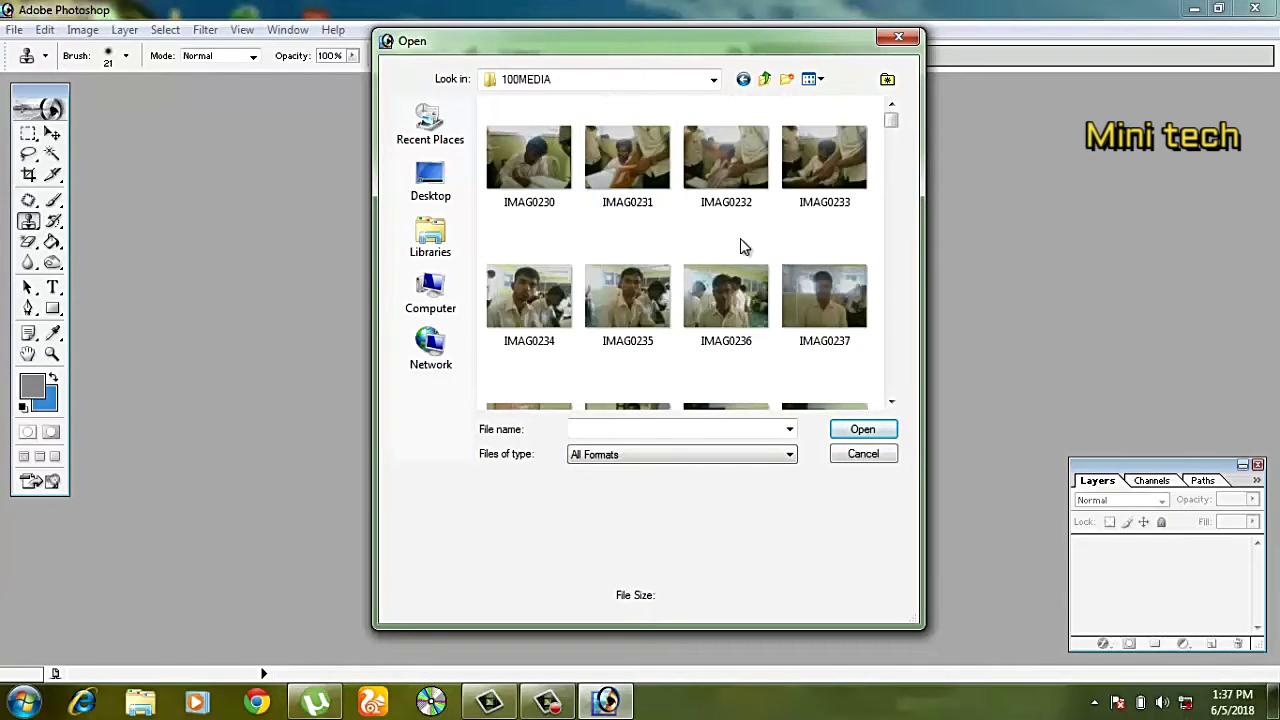
left_click_drag(896, 130, 899, 197)
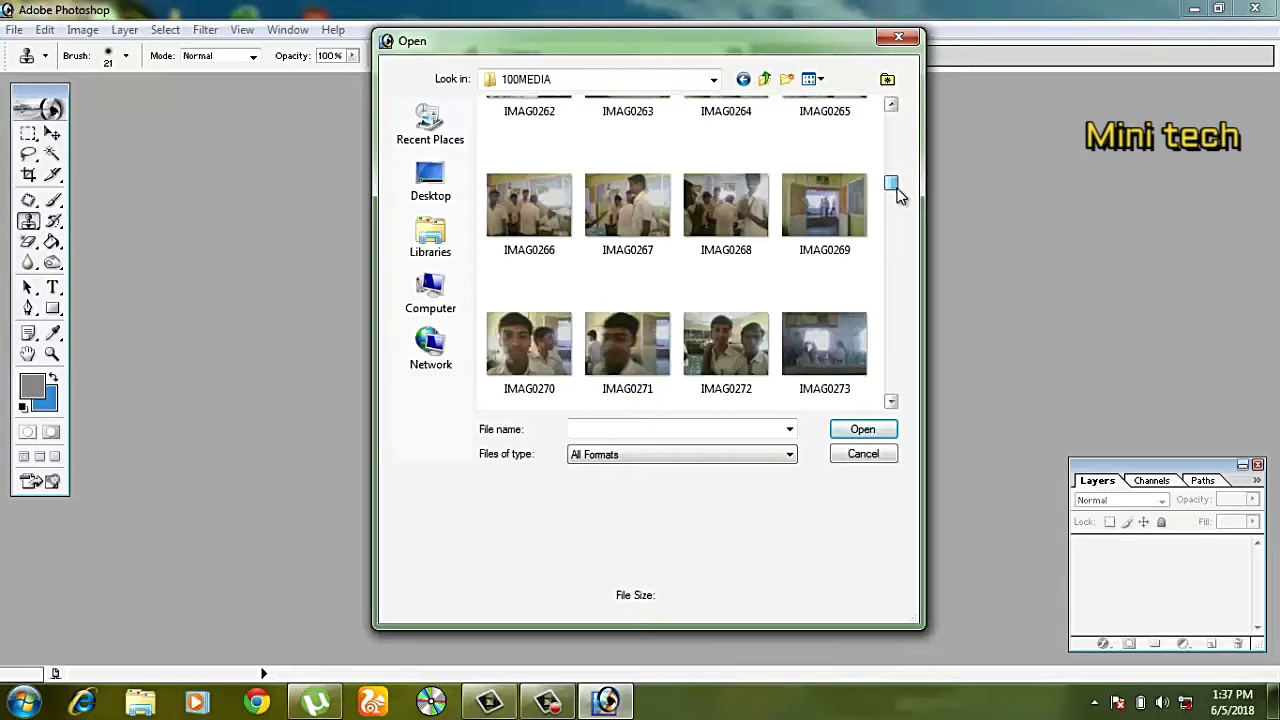
left_click_drag(897, 195, 899, 268)
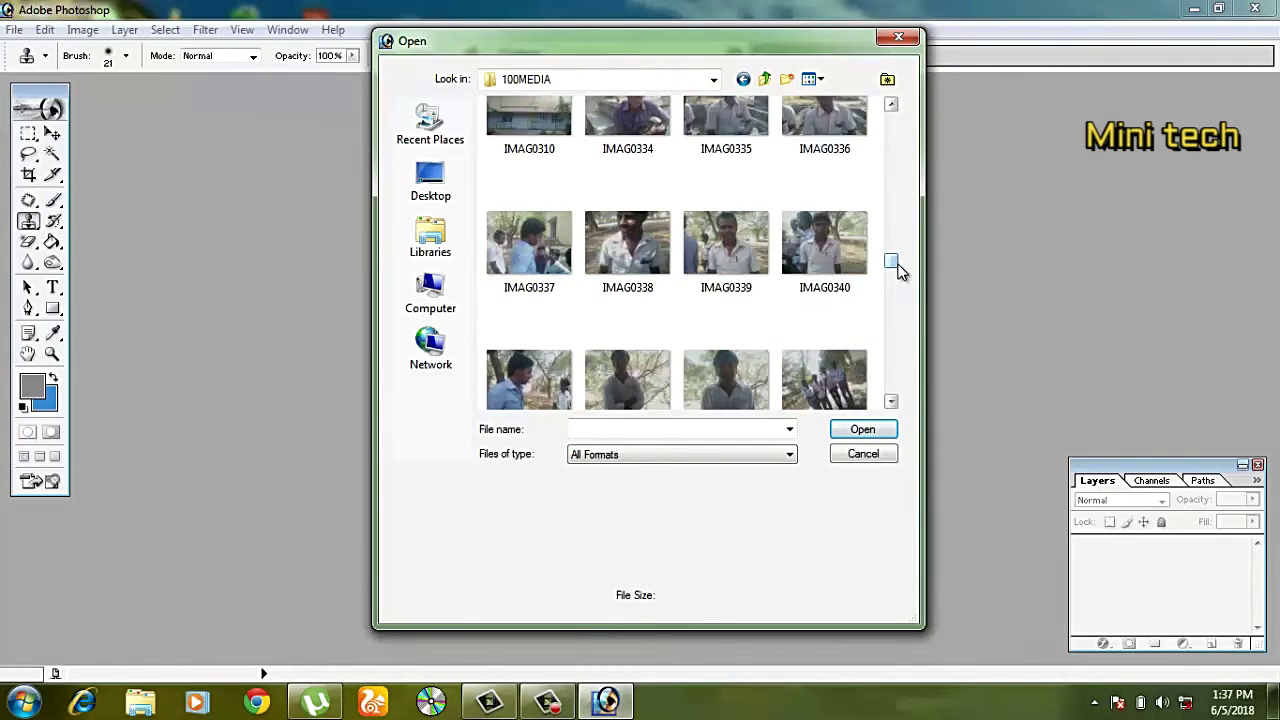
left_click(820, 260)
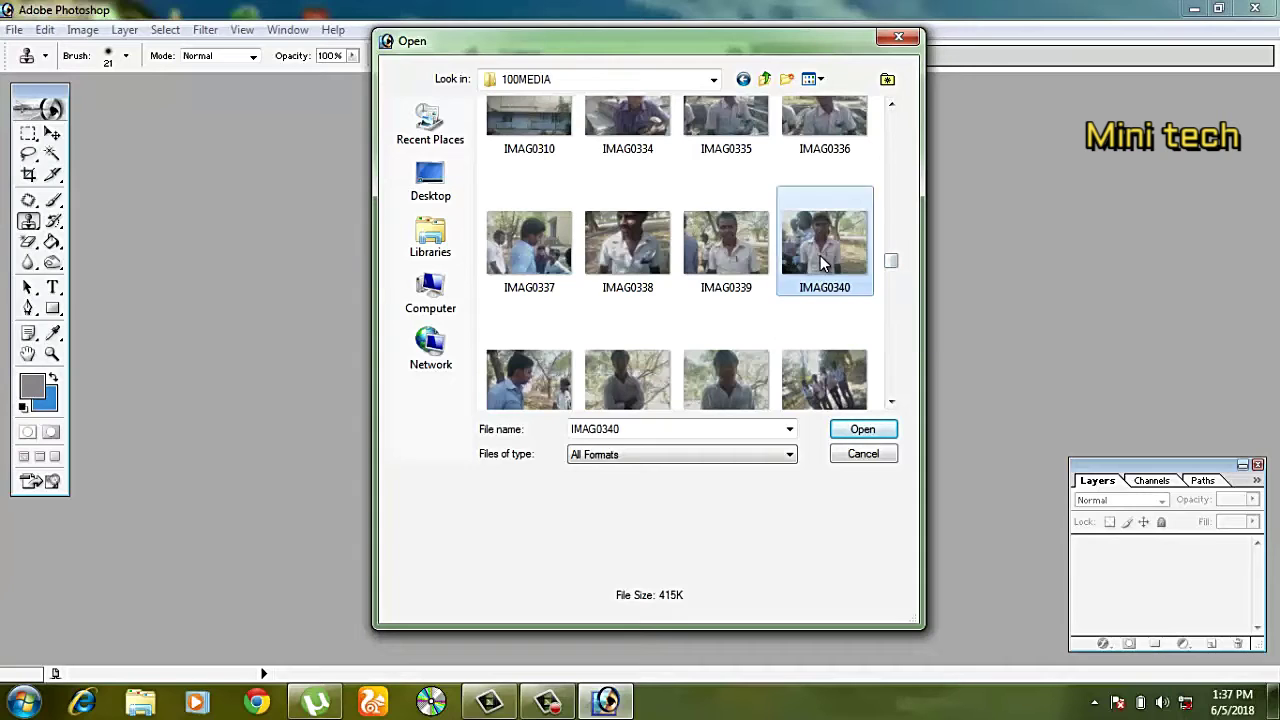
left_click(765, 266)
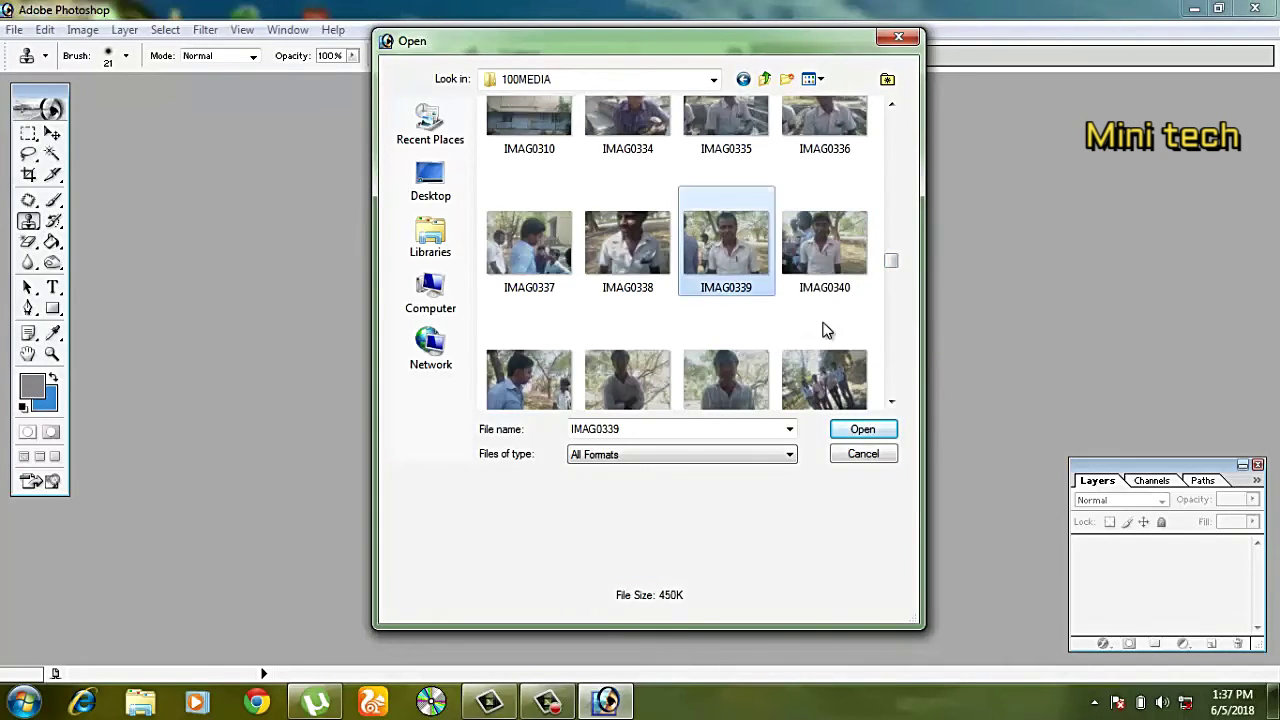
Open IMAG0339.jpg and maximize its window to fill the workspace.
left_click(860, 430)
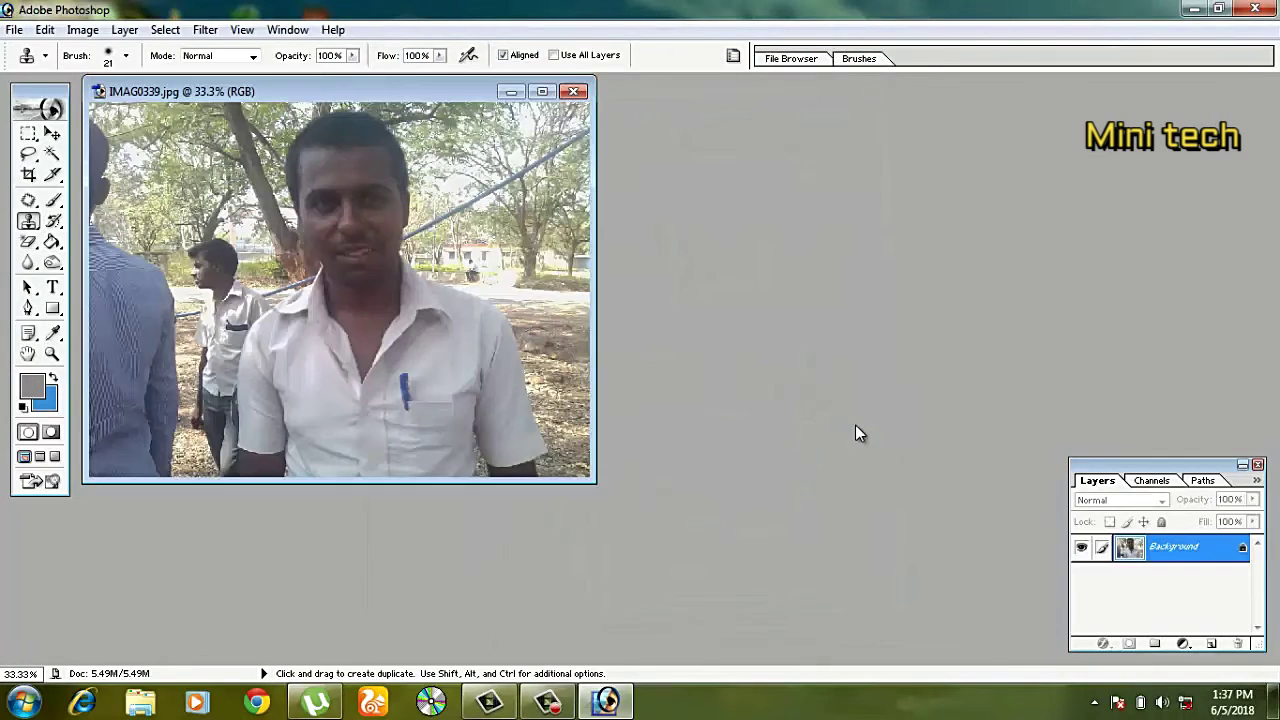
left_click_drag(349, 94, 672, 144)
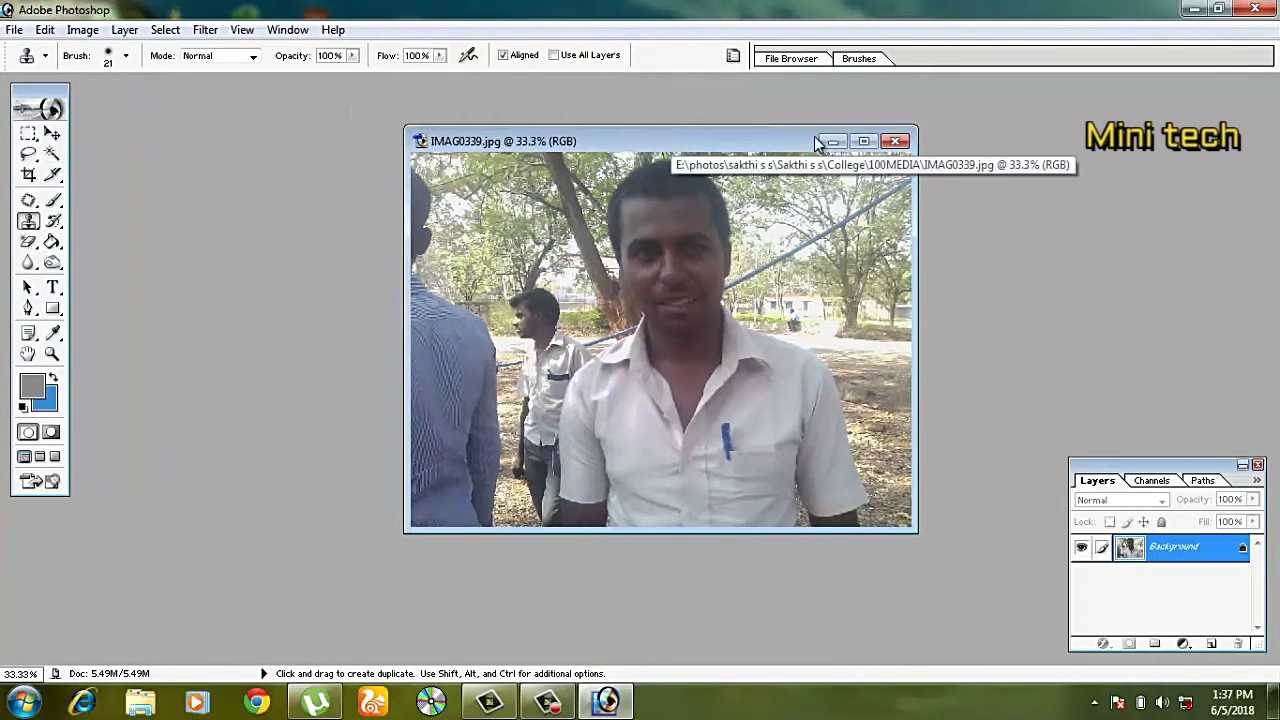
left_click(864, 141)
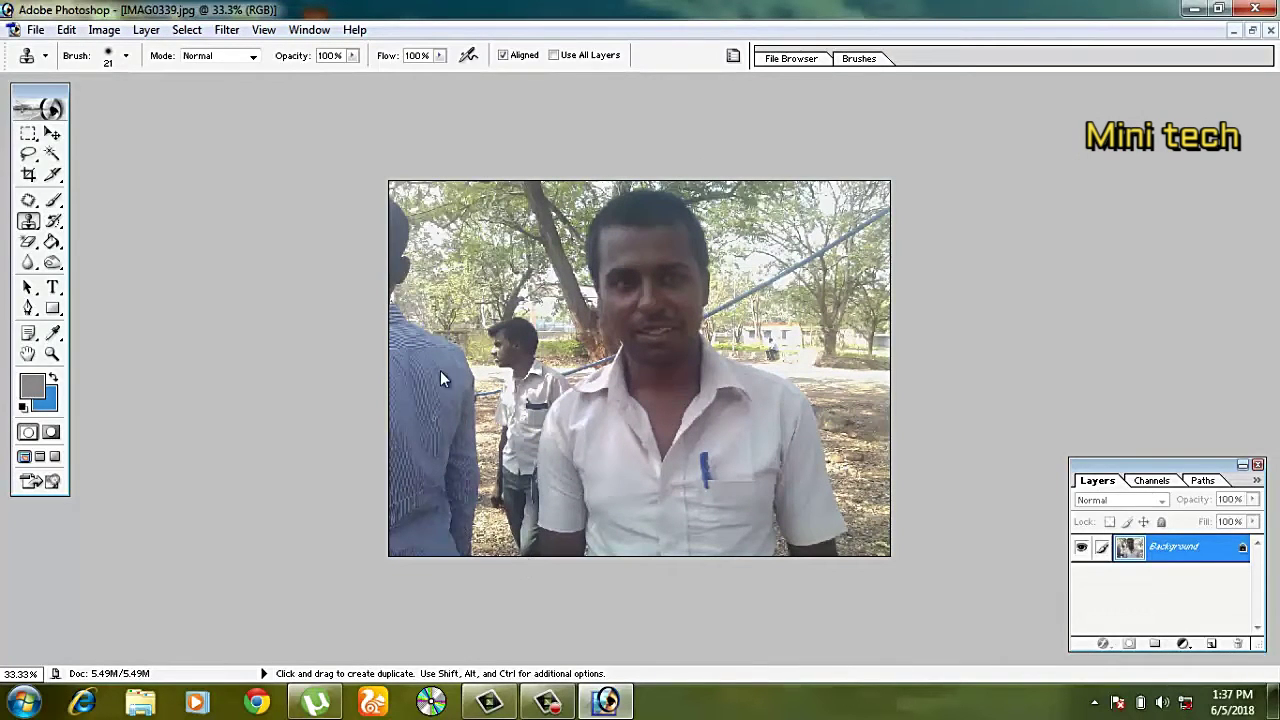
left_click(52, 133)
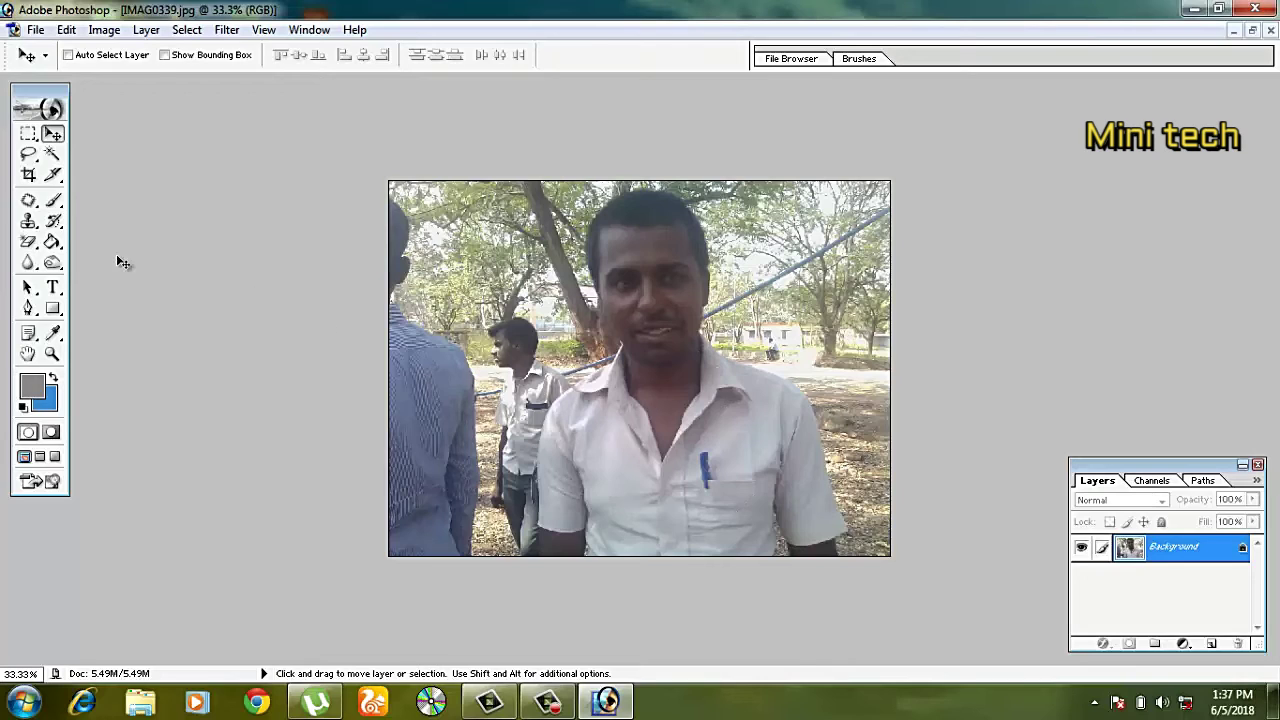
Crop the photo to a narrow portrait frame around the man, excluding the person at left.
left_click(29, 176)
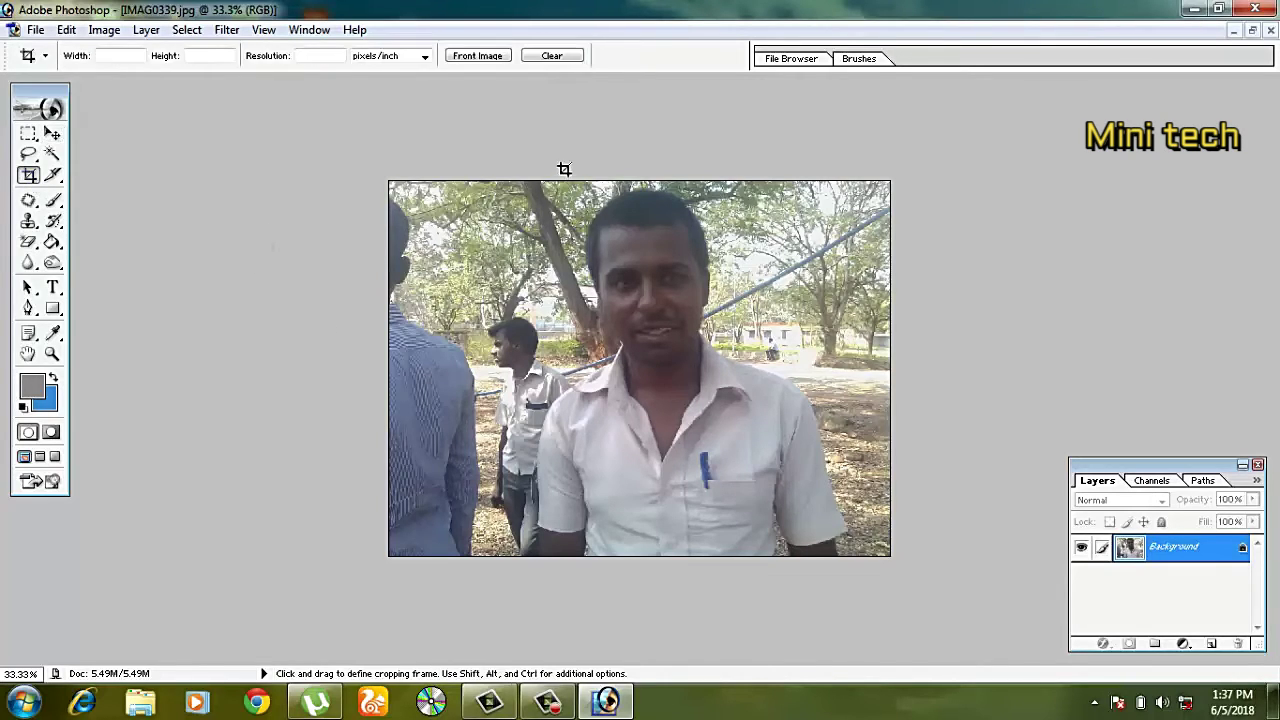
mouse_move(518, 180)
left_mouse_down()
mouse_move(673, 581)
mouse_move(858, 599)
left_mouse_up()
left_click_drag(858, 599, 852, 598)
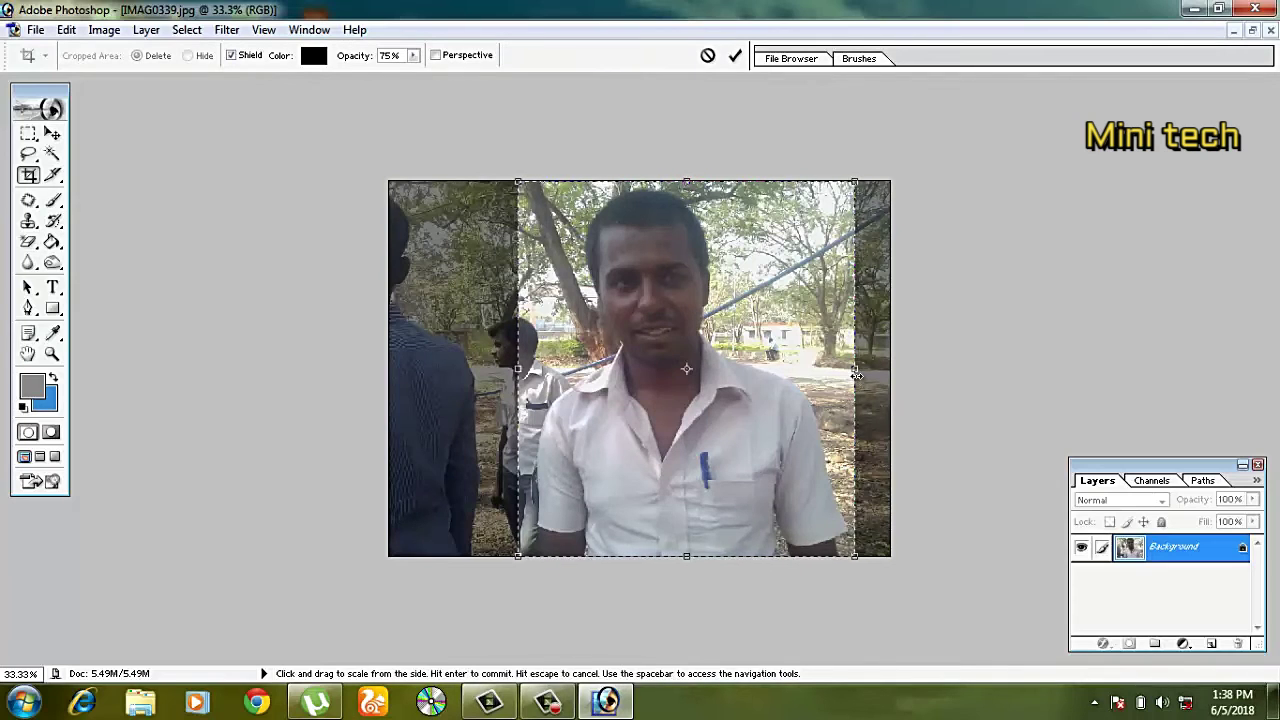
mouse_move(853, 372)
left_mouse_down()
mouse_move(827, 378)
mouse_move(848, 380)
left_mouse_up()
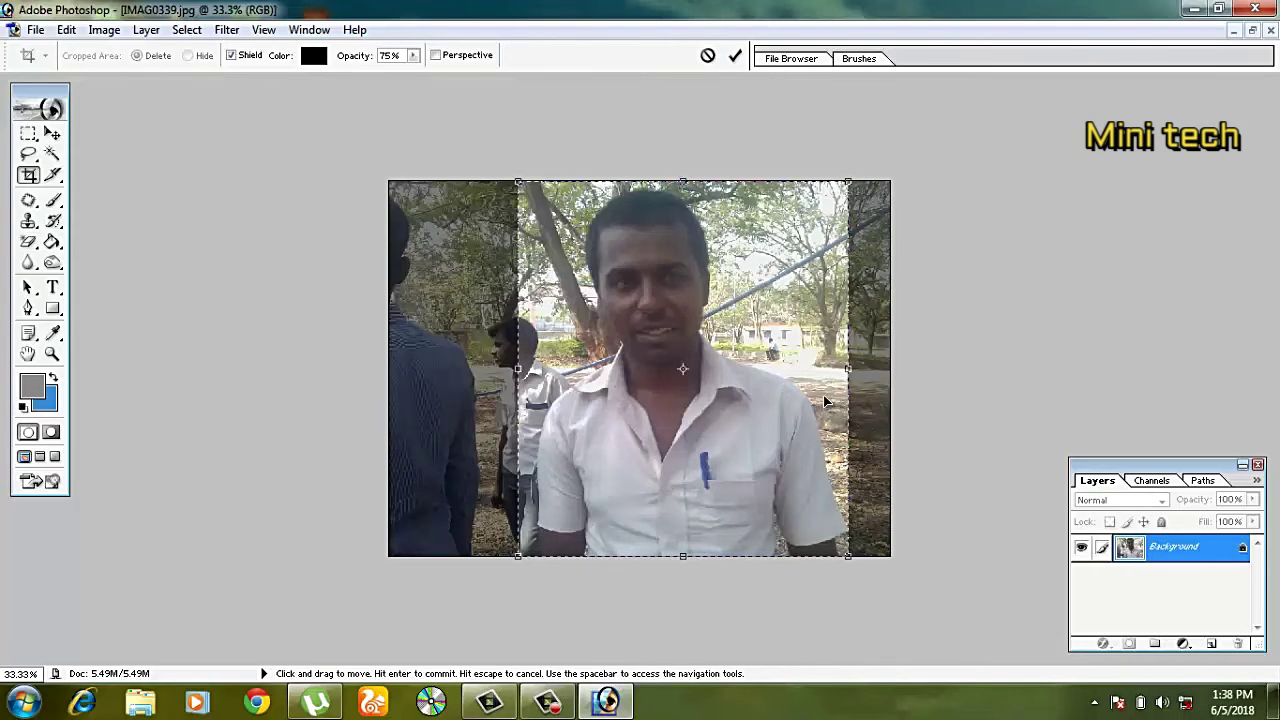
key("Return")
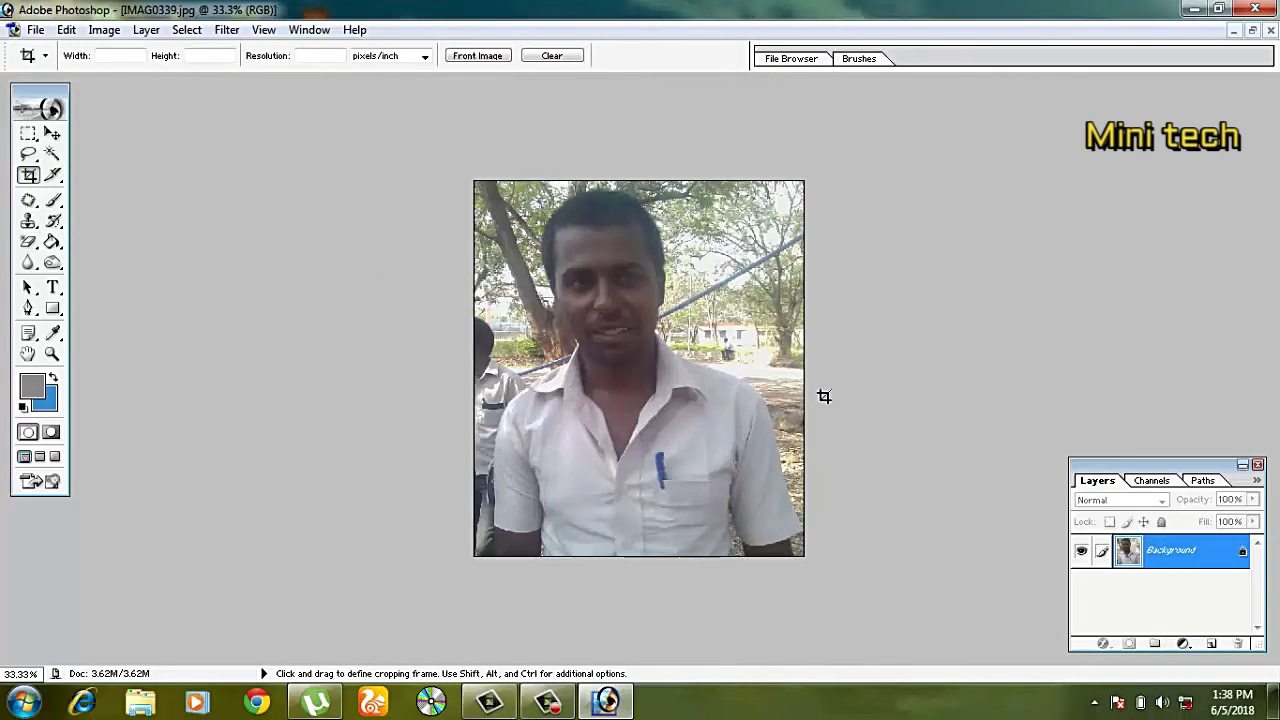
left_click(55, 135)
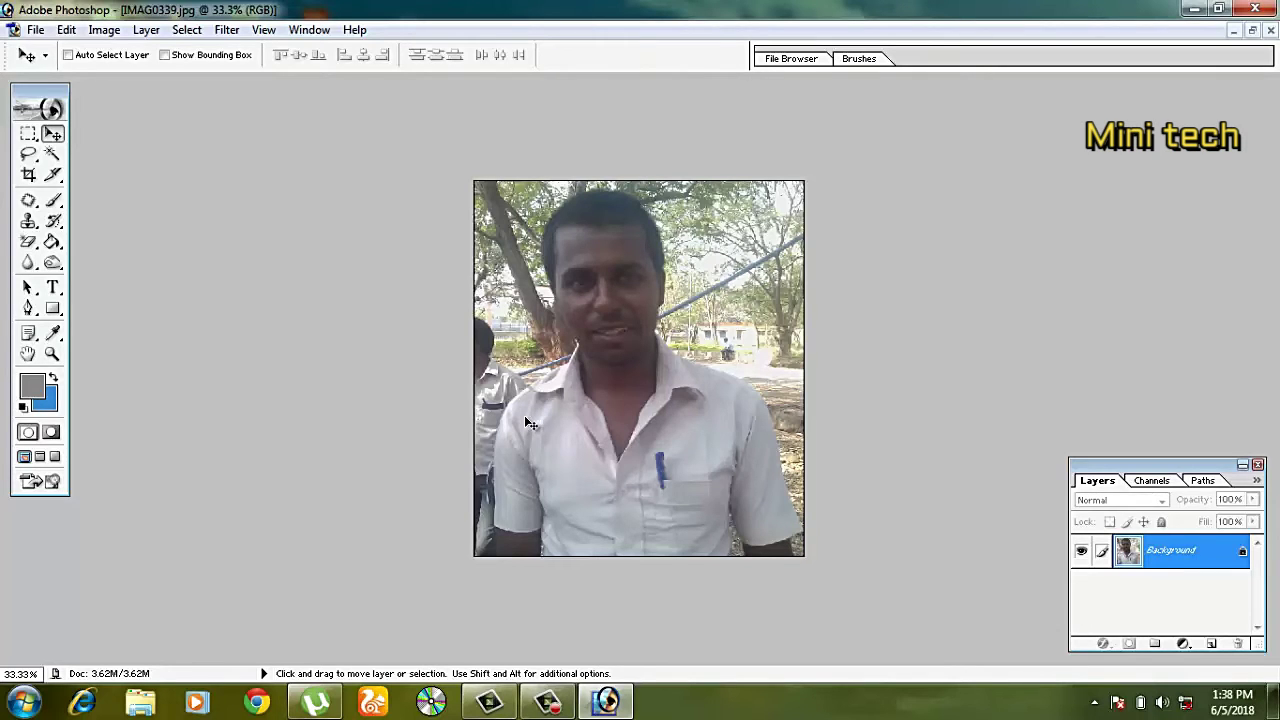
Undo the portrait crop to restore the full three-person landscape photo.
key("ctrl+z")
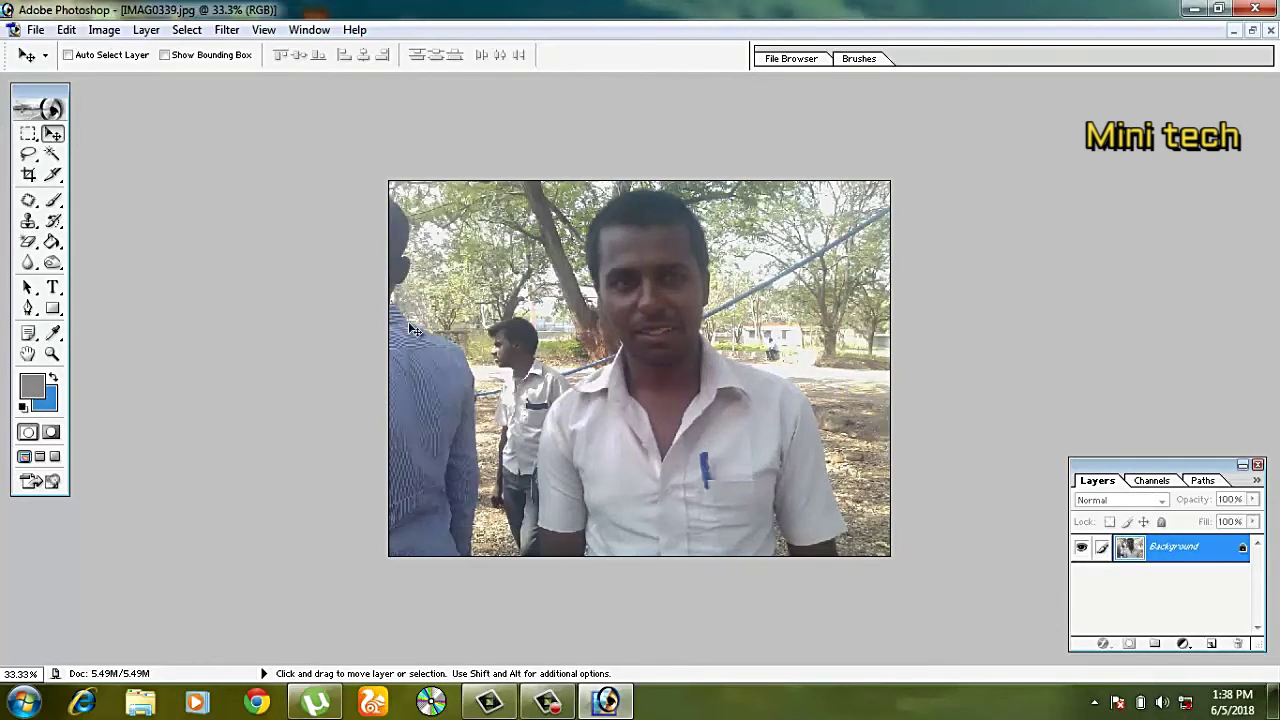
left_click(29, 176)
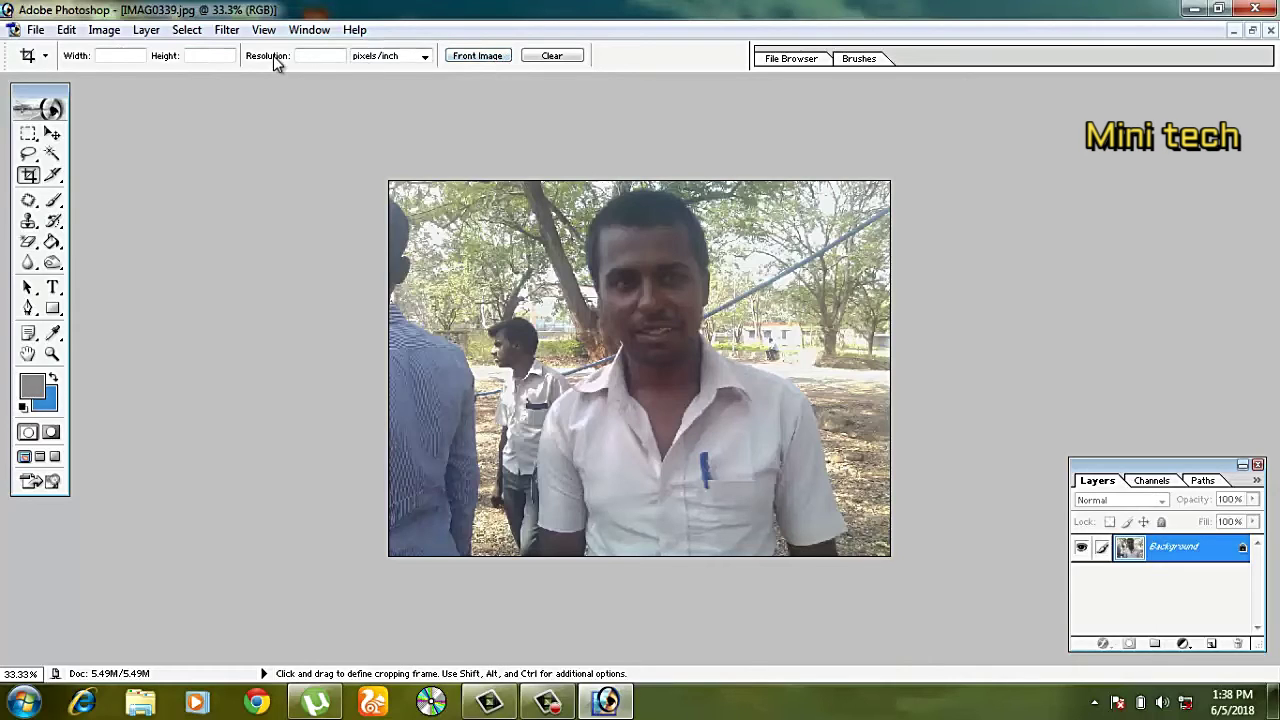
Crop IMAG0339 with a fixed 4 in width and 2 in height around the man's face.
left_click(112, 55)
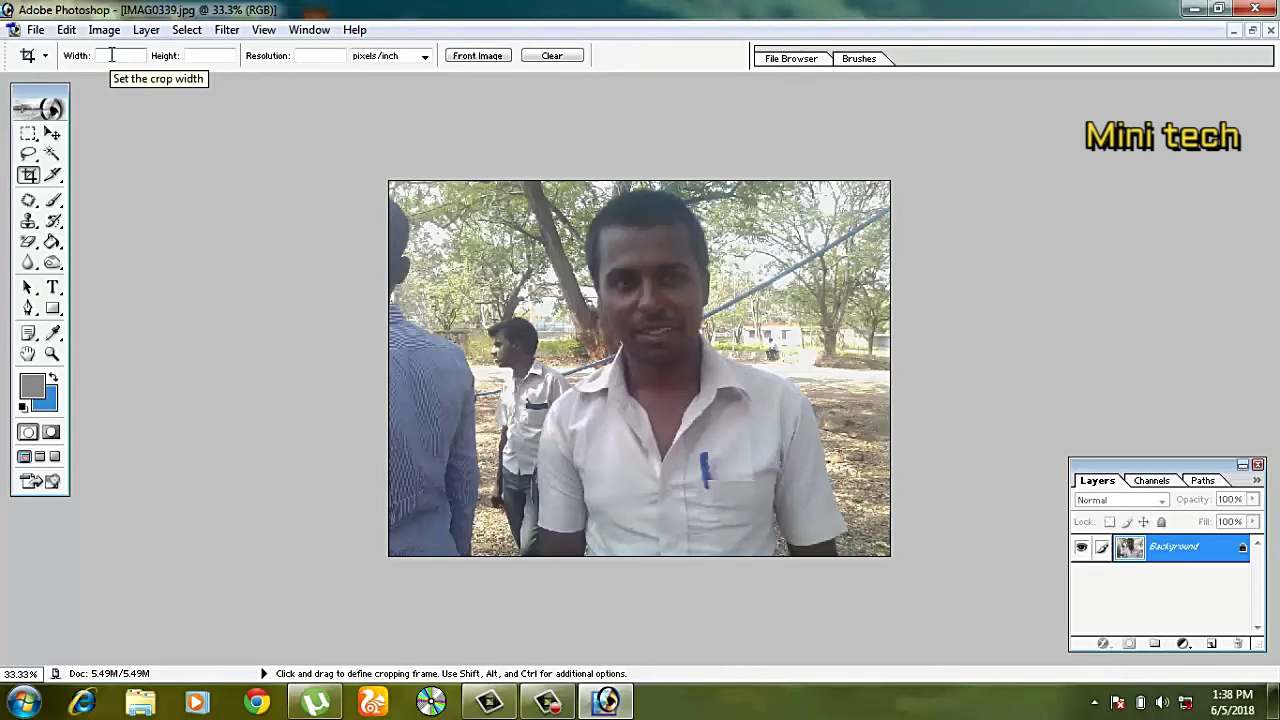
type("4")
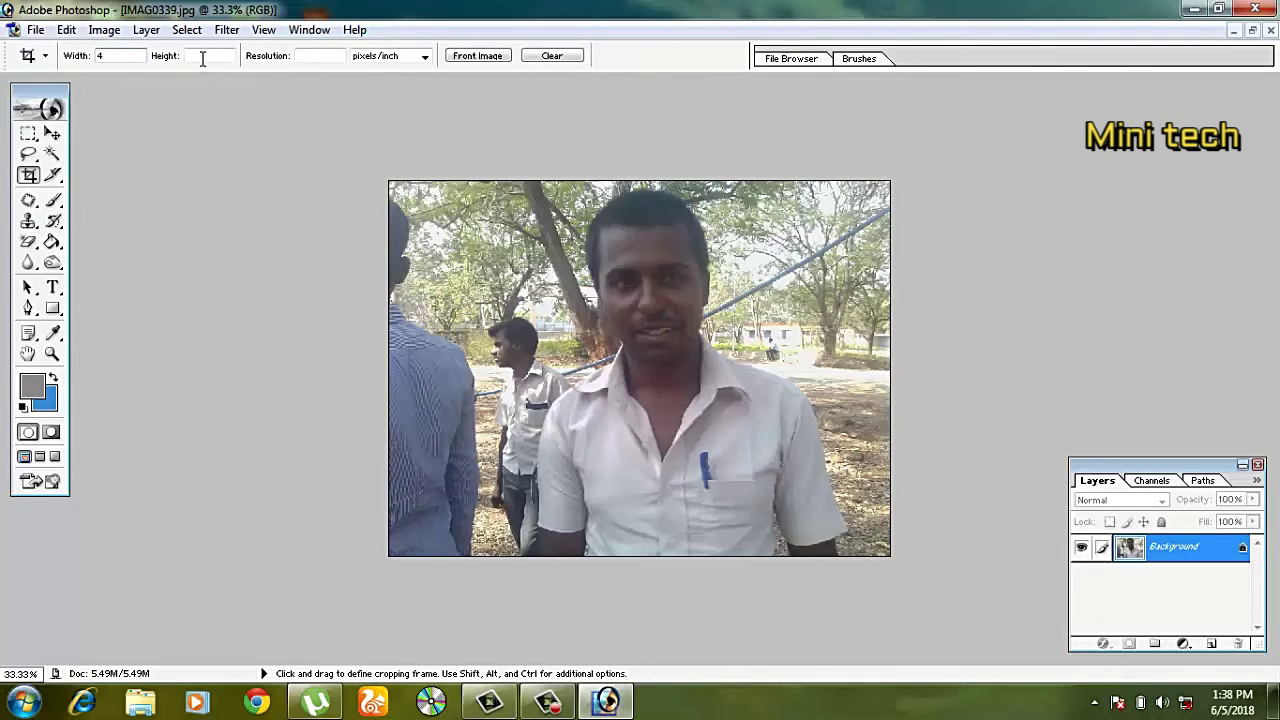
left_click(202, 57)
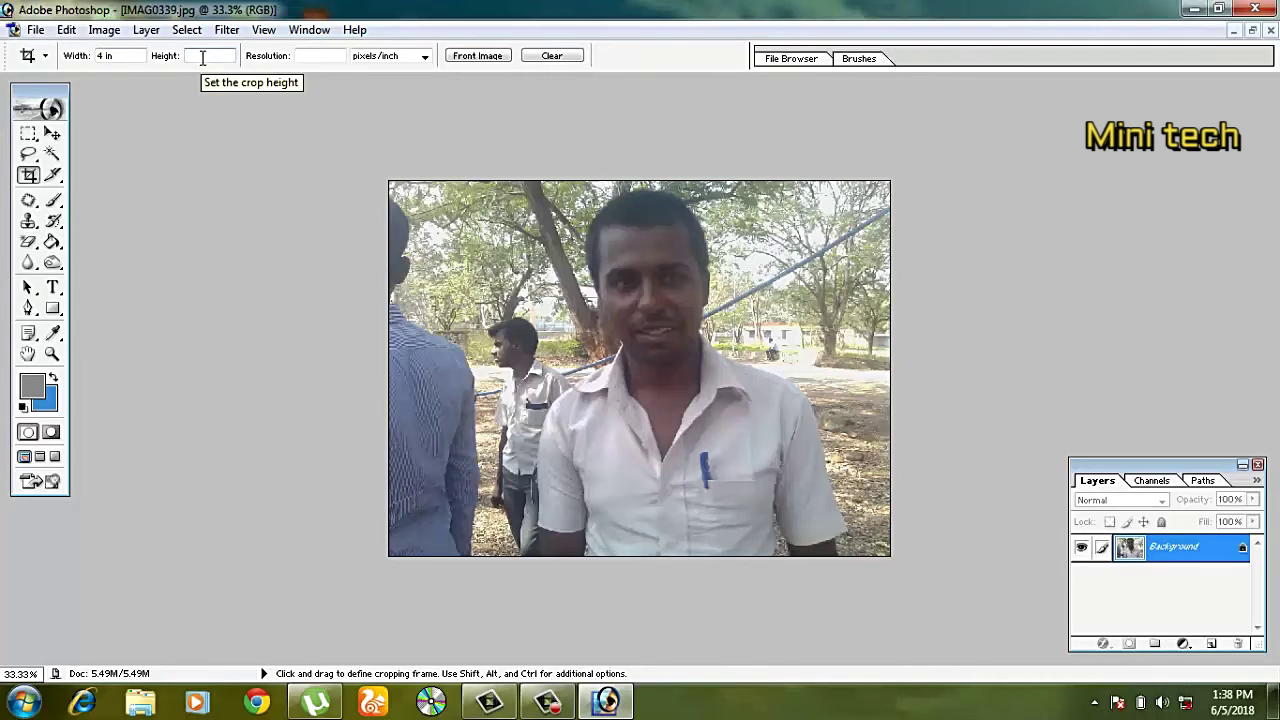
type("2")
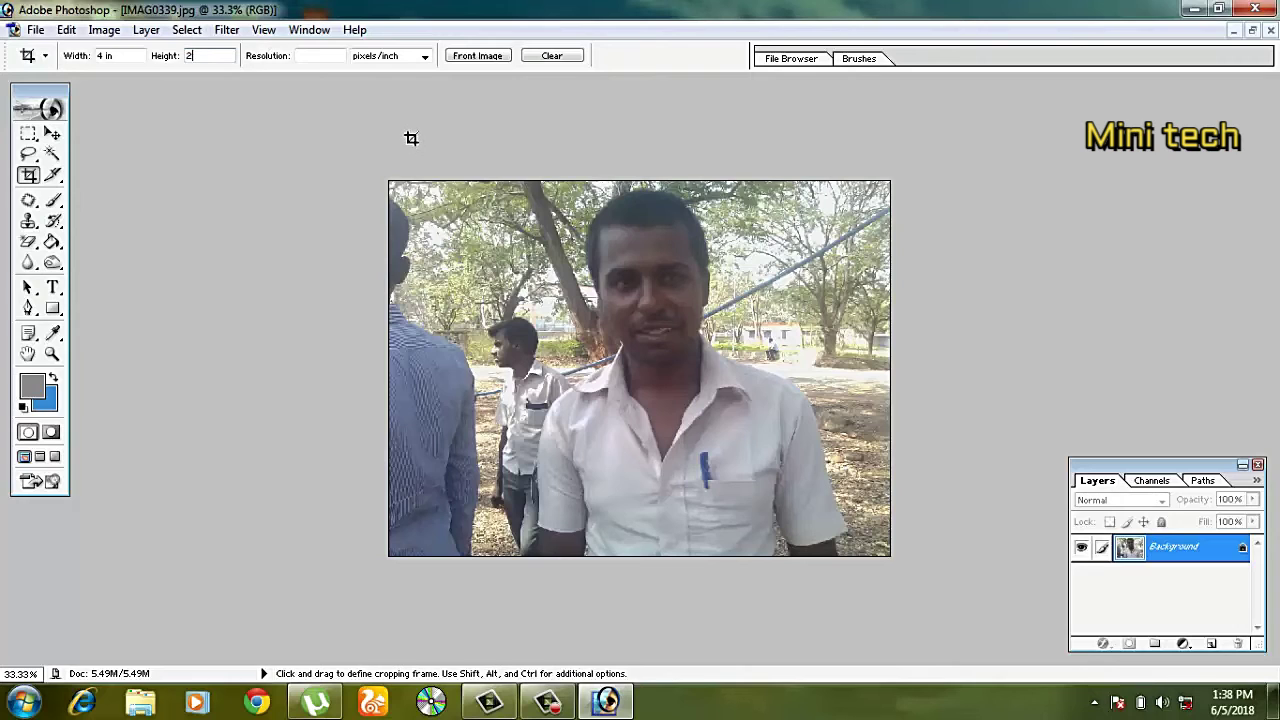
mouse_move(409, 136)
left_mouse_down()
mouse_move(613, 517)
mouse_move(790, 545)
mouse_move(938, 543)
left_mouse_up()
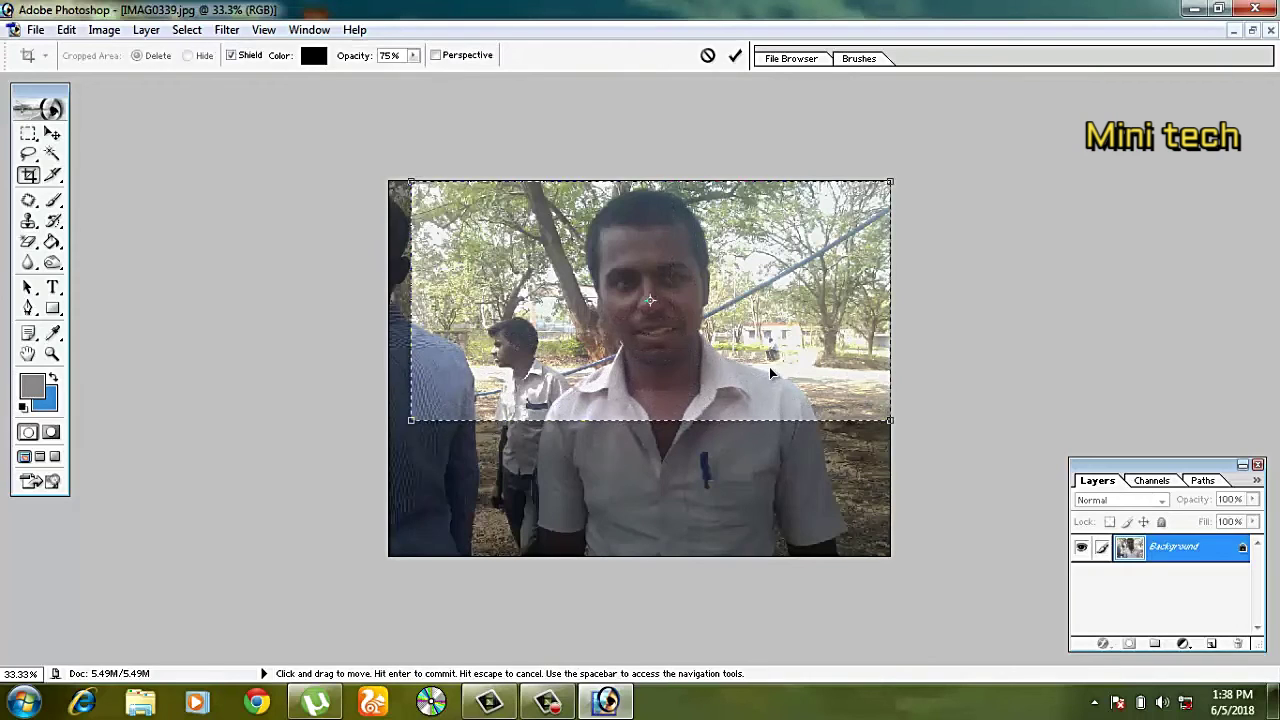
left_click_drag(750, 351, 745, 358)
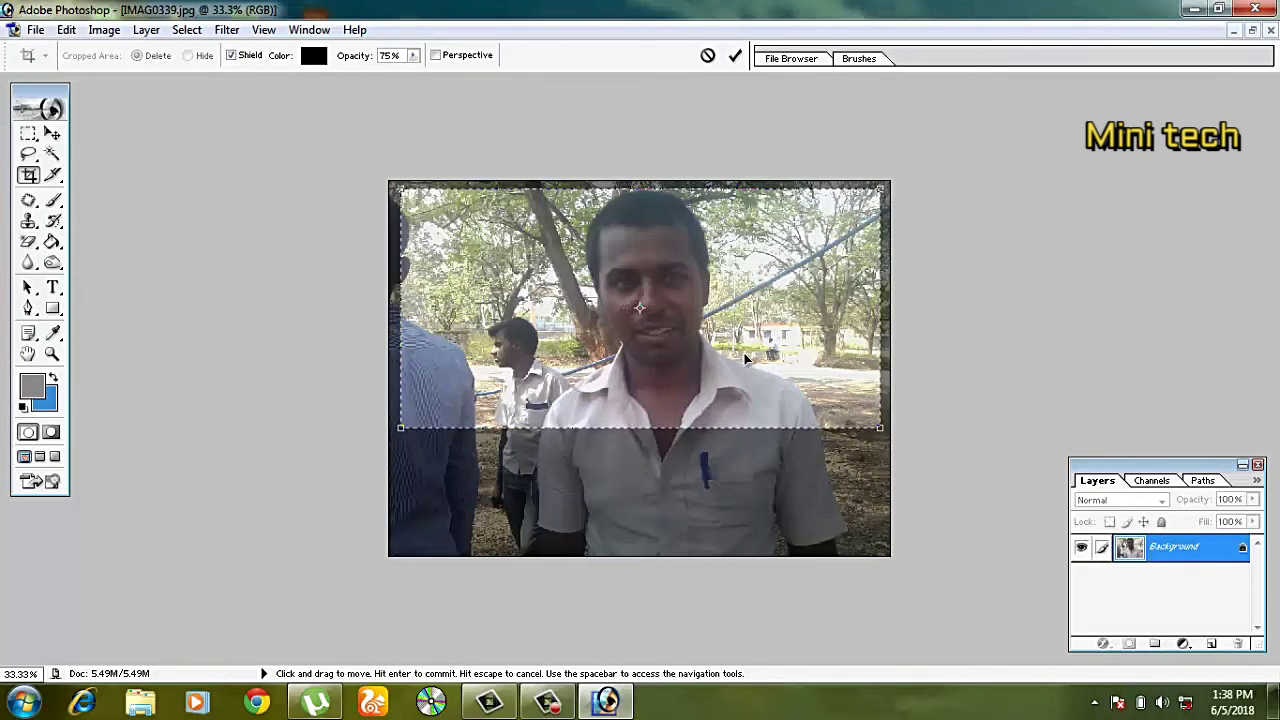
key("Return")
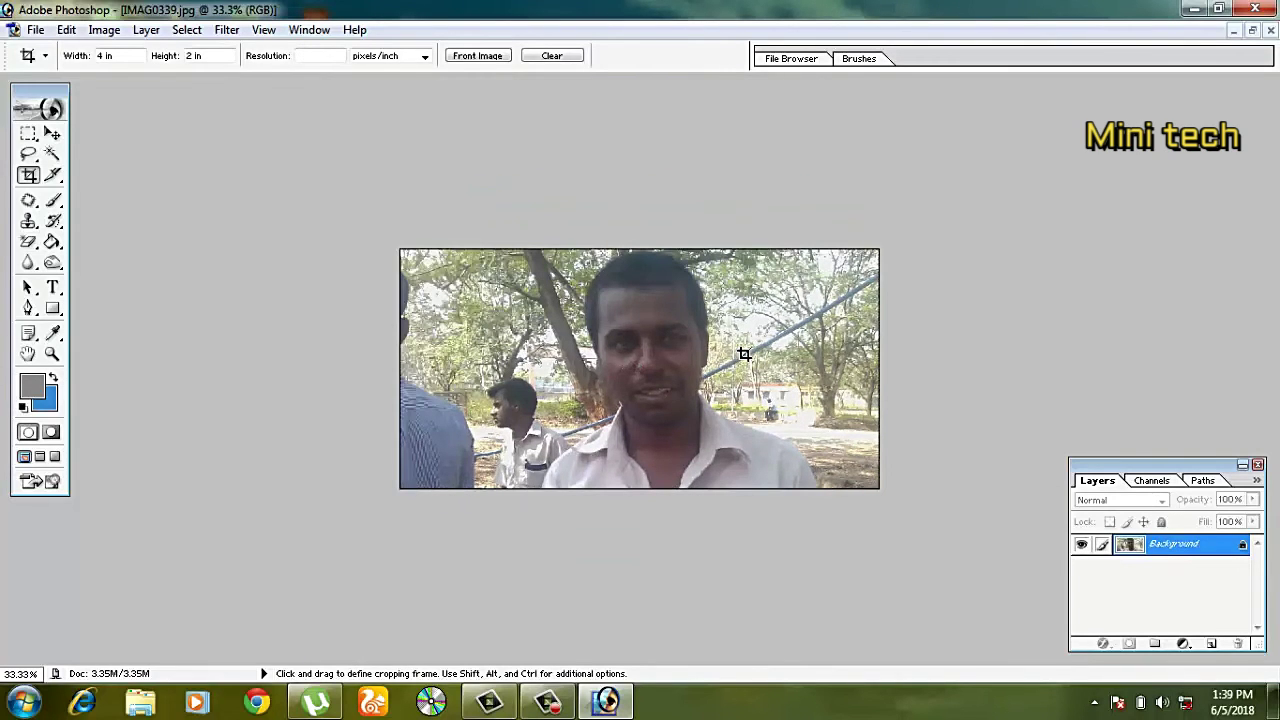
left_click(60, 136)
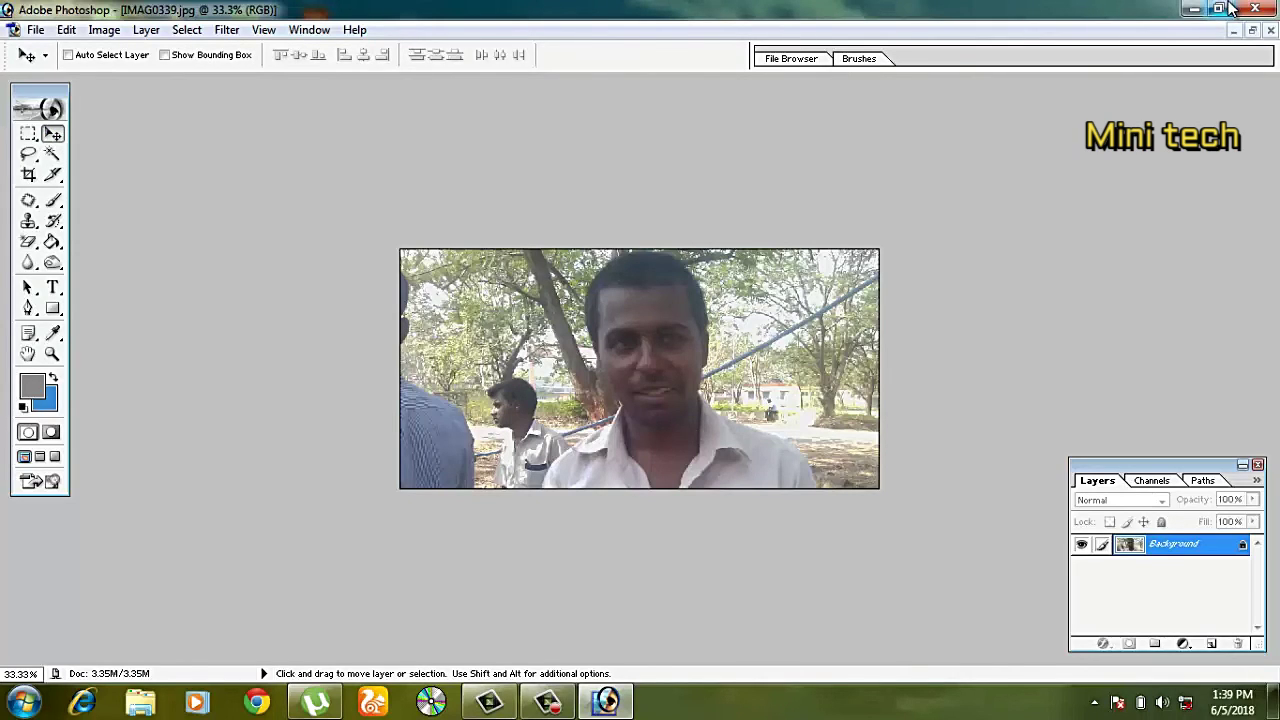
Minimize Photoshop to reveal the desktop, keeping the cropped photo open.
left_click(1194, 9)
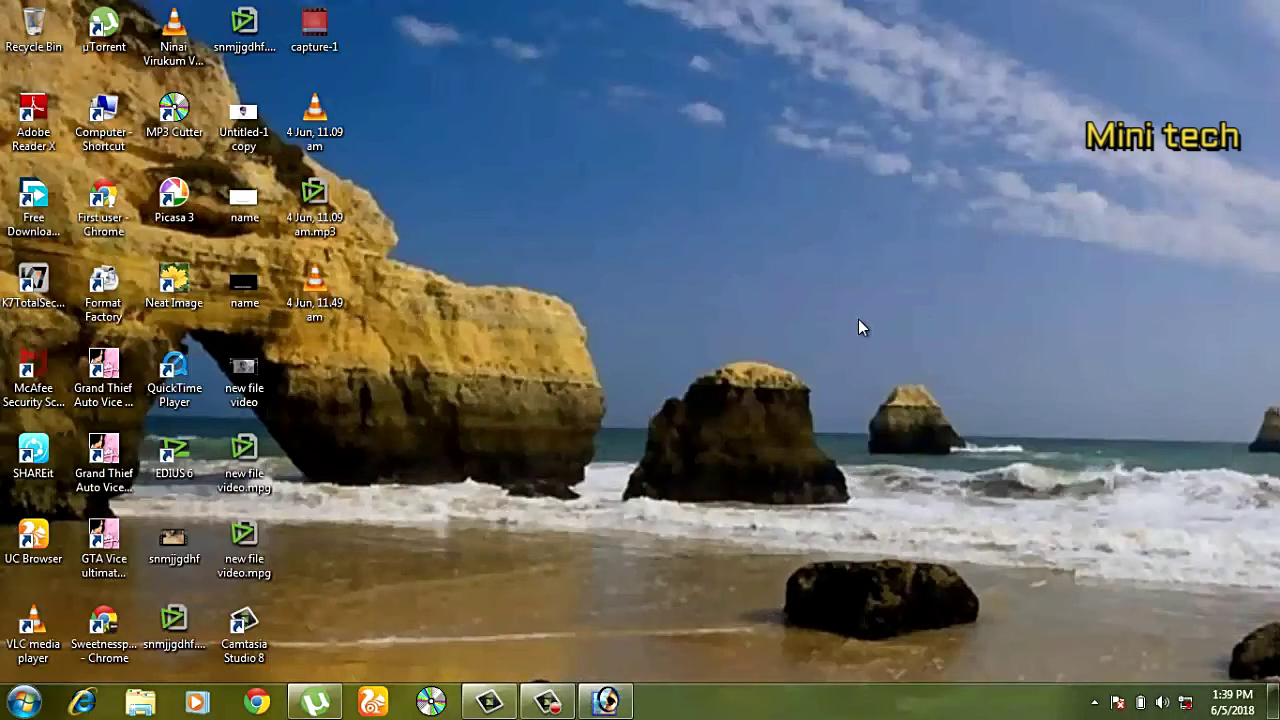